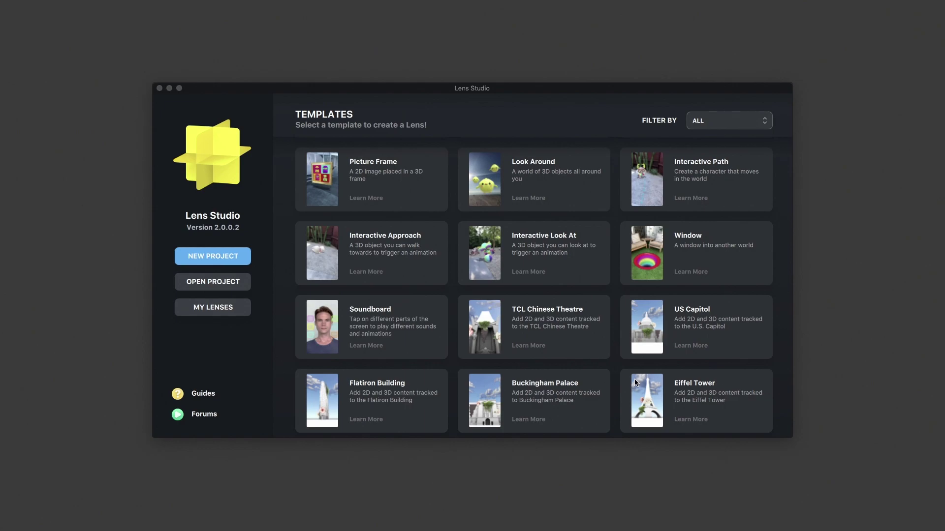
Create an Eiffel Tower template project and play Eiffel Tower.webm from Location Tracking in Preview
left_click(650, 408)
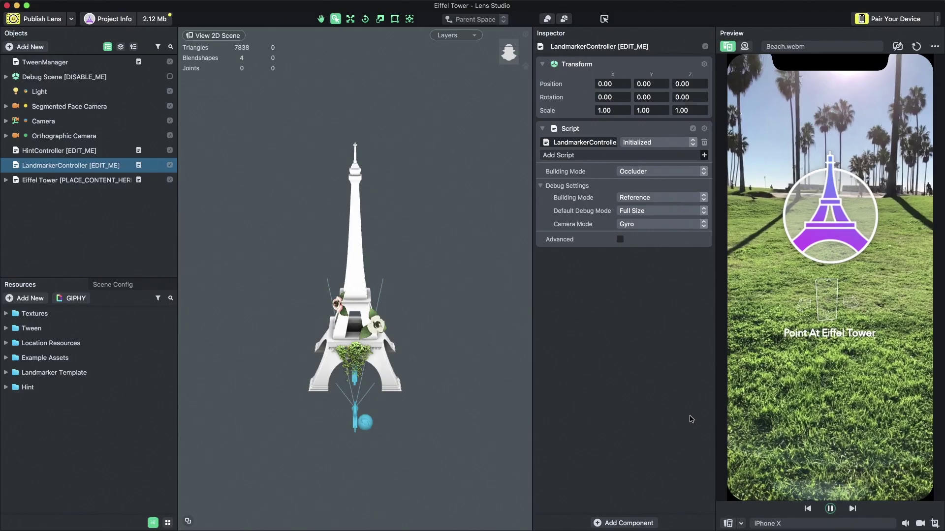
left_click(817, 46)
left_click(842, 80)
scroll(833, 185, "down", 10)
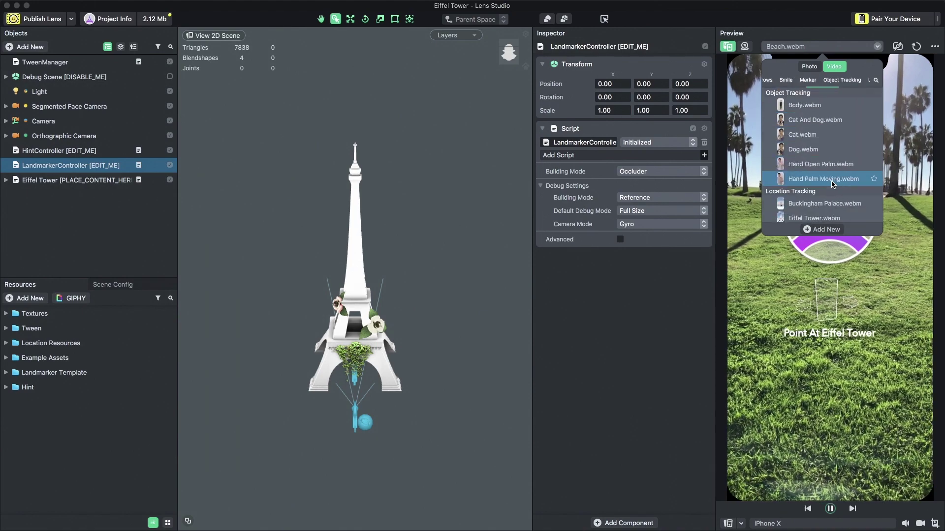
left_click(816, 167)
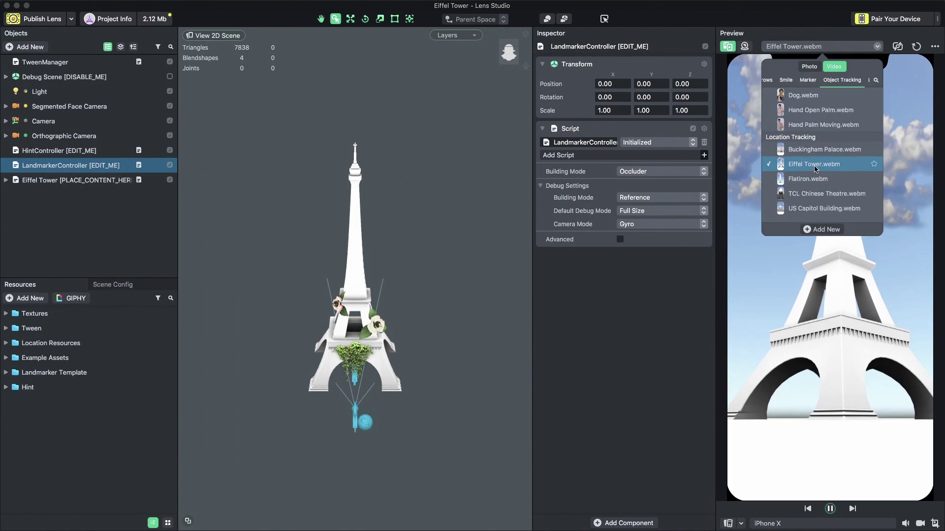
left_click(650, 335)
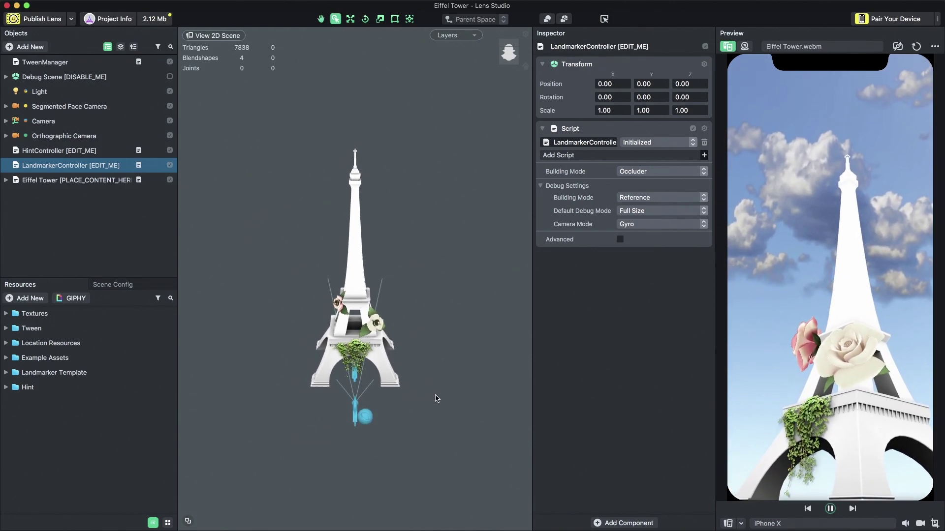
Expand Eiffel Tower [PLACE_CONTENT_HERE], widen the Objects panel, and expand the Example Assets resource folder
left_click_drag(435, 399, 462, 427, "alt")
scroll(412, 386, "up", 5)
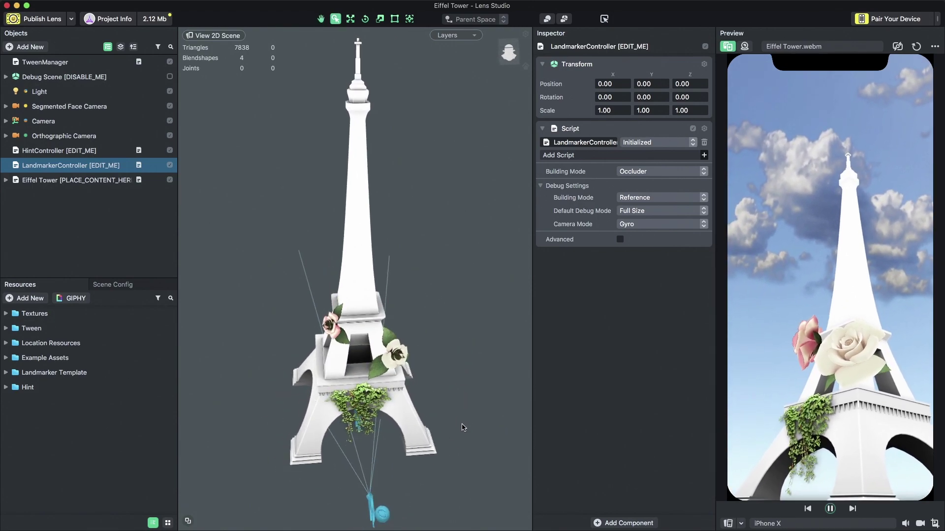
left_click(76, 182)
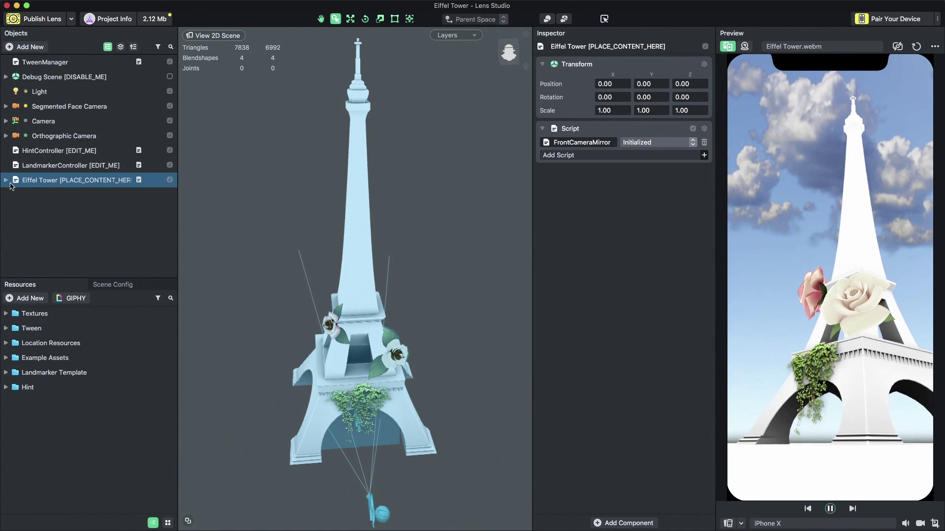
left_click(6, 180)
left_click(47, 226)
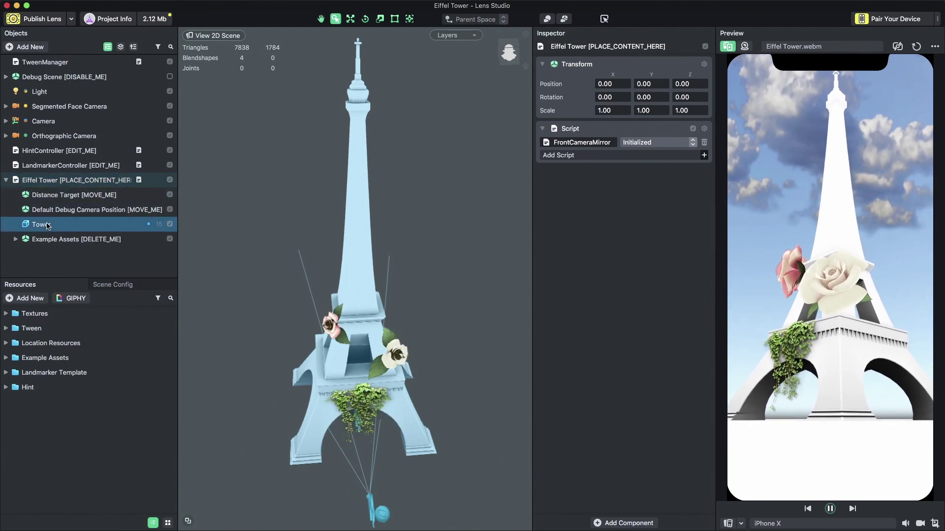
left_click_drag(177, 233, 191, 233)
left_click(117, 181)
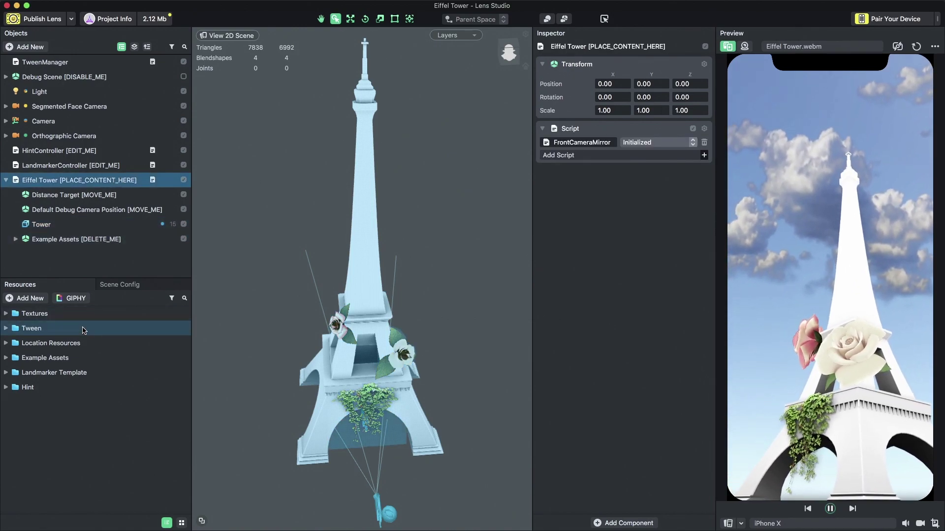
left_click(6, 359)
Add a Flower 1 prefab under Example Assets and move it up the tower's spire
left_click(16, 387)
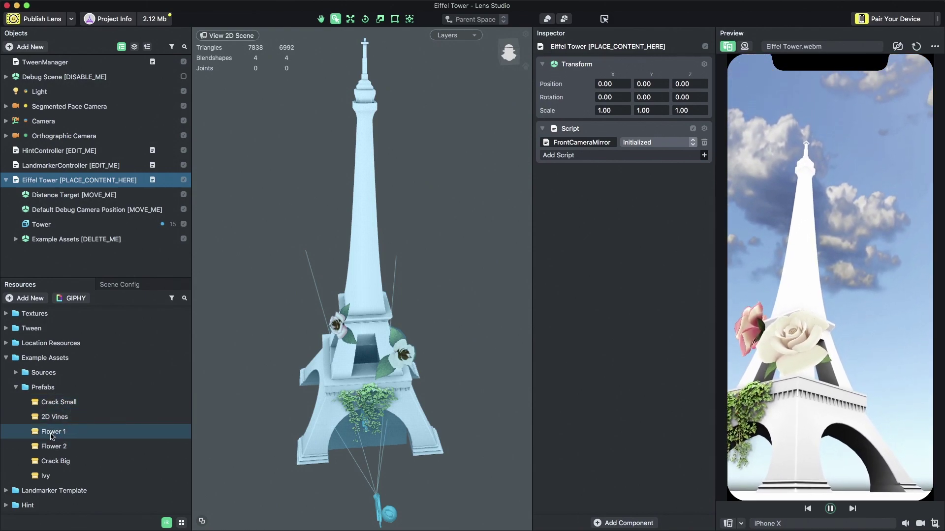
left_click_drag(52, 437, 83, 241)
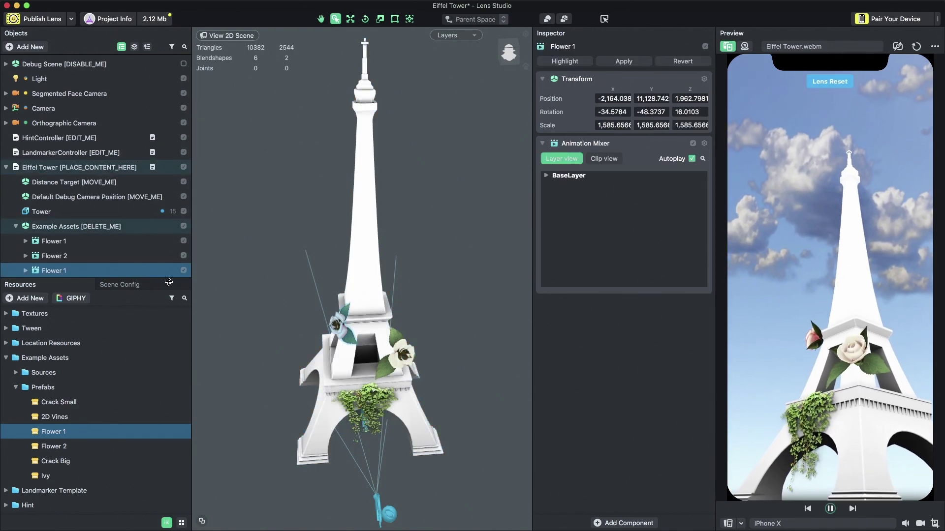
key("w")
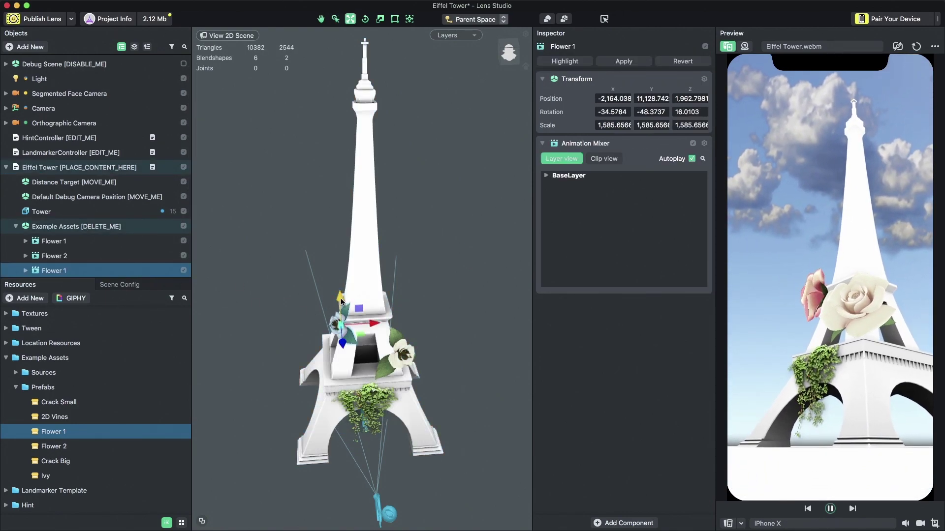
left_click_drag(342, 301, 383, 251)
mouse_move(293, 398)
left_mouse_down("alt")
mouse_move(276, 315)
mouse_move(290, 395)
left_mouse_up("alt")
left_click_drag(378, 256, 381, 255)
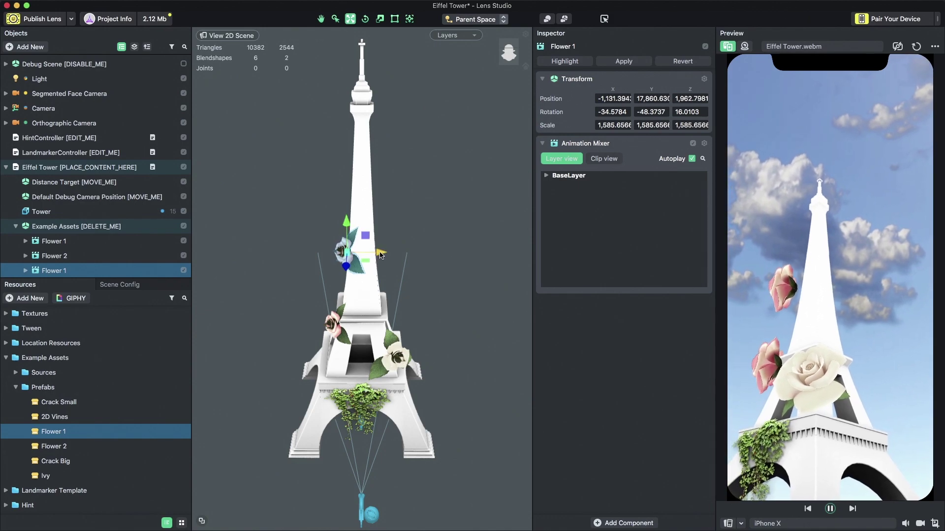
Collapse the Example Assets resource folder and enlarge the Objects list
left_click_drag(336, 353, 317, 341, "alt")
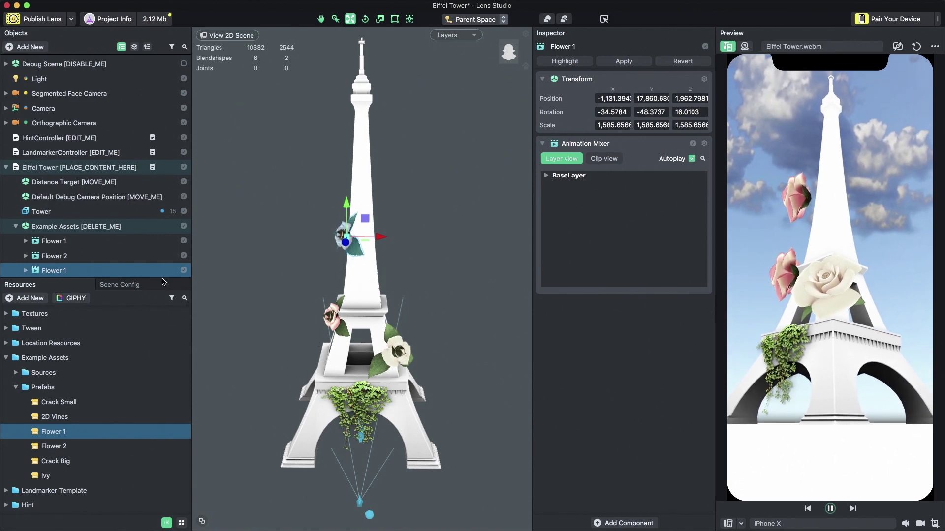
left_click(6, 357)
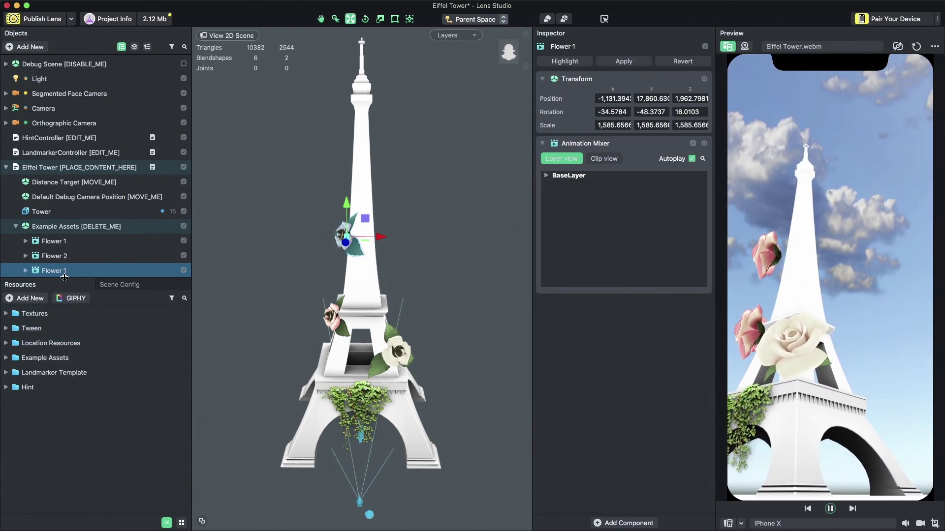
left_click_drag(65, 277, 118, 366)
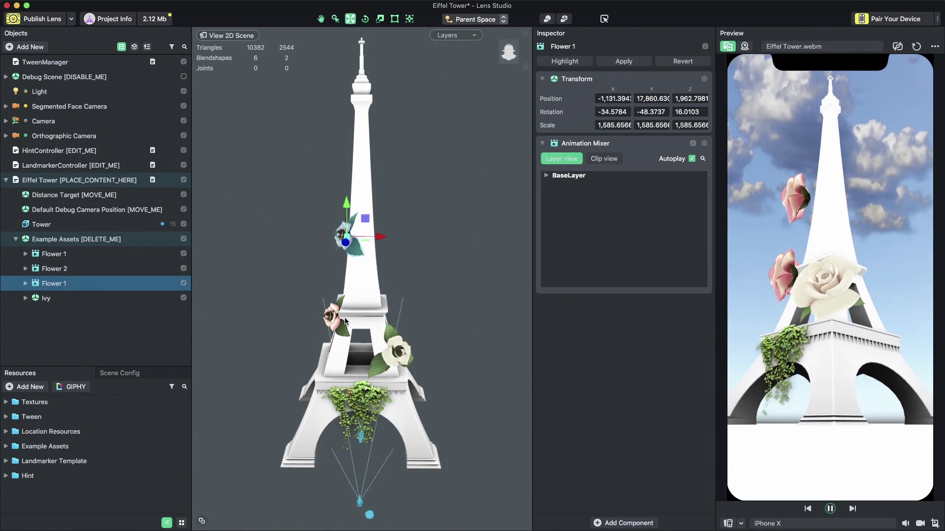
Create an empty scene object and delete the Example Assets group with its flowers and vines
left_click(16, 239)
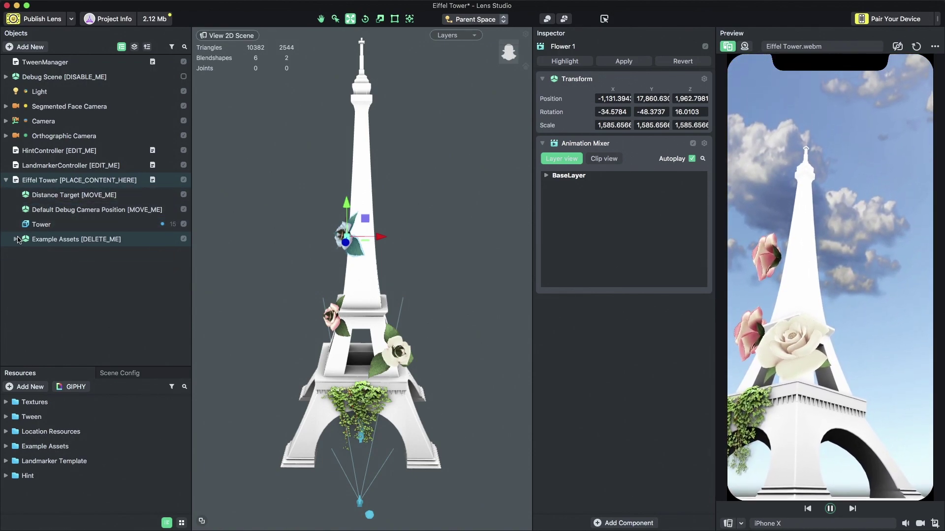
right_click(38, 240)
left_click(73, 244)
right_click(38, 240)
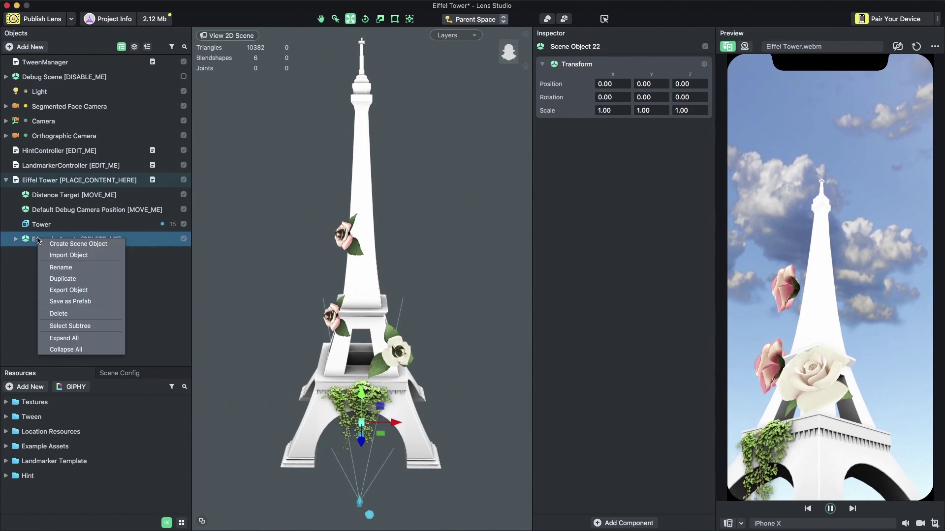
left_click(57, 314)
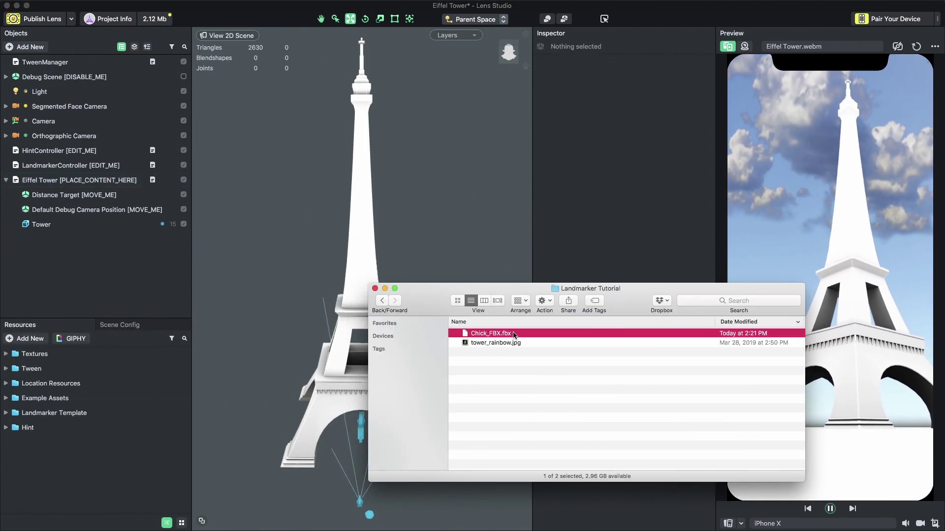
Import the Chick_FBX model and place it inside the Eiffel Tower content group
left_click_drag(513, 335, 136, 460)
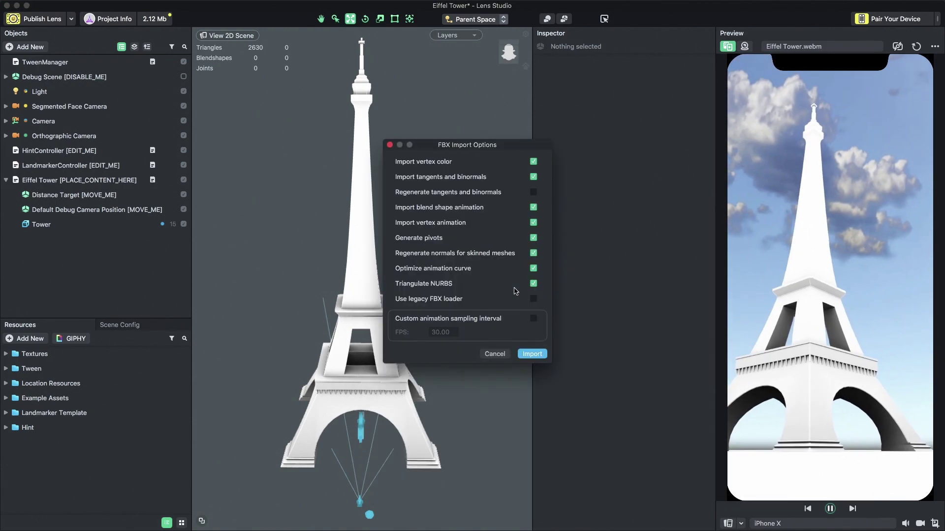
left_click(540, 356)
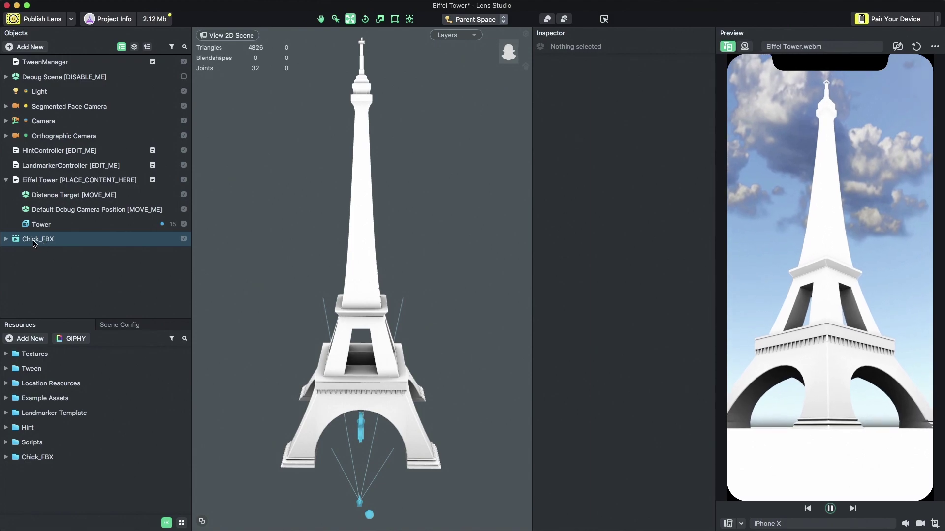
left_click_drag(34, 243, 69, 181)
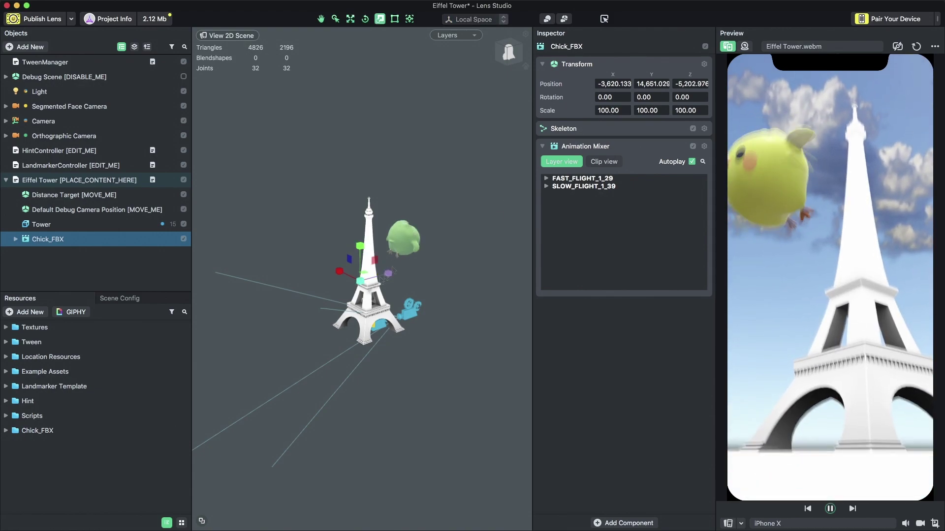
Move the chicks into a cluster around the tower's tip
scroll(459, 397, "up", 5)
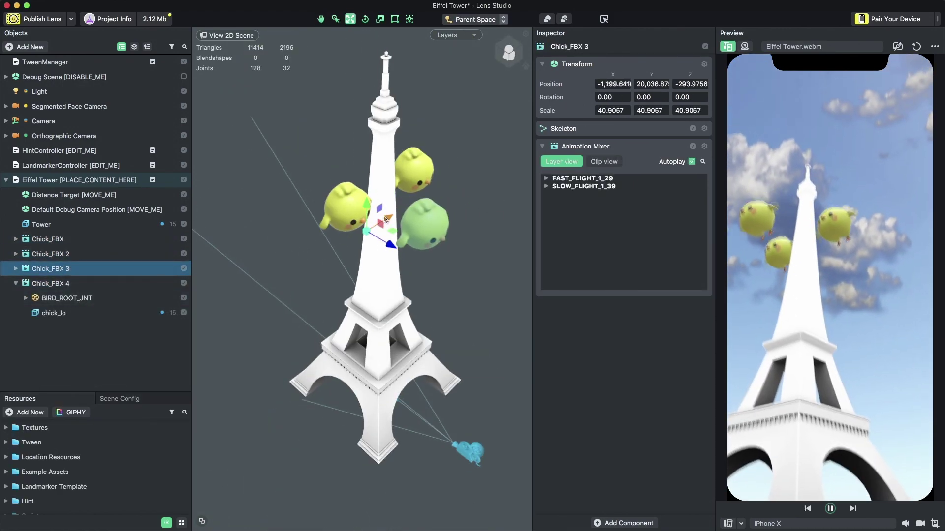
left_click_drag(315, 197, 319, 155)
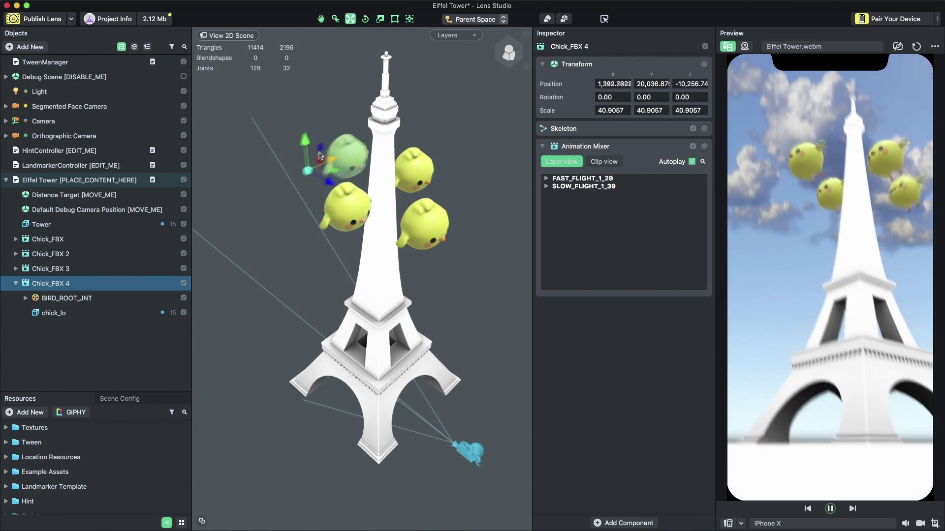
left_click_drag(347, 212, 366, 265)
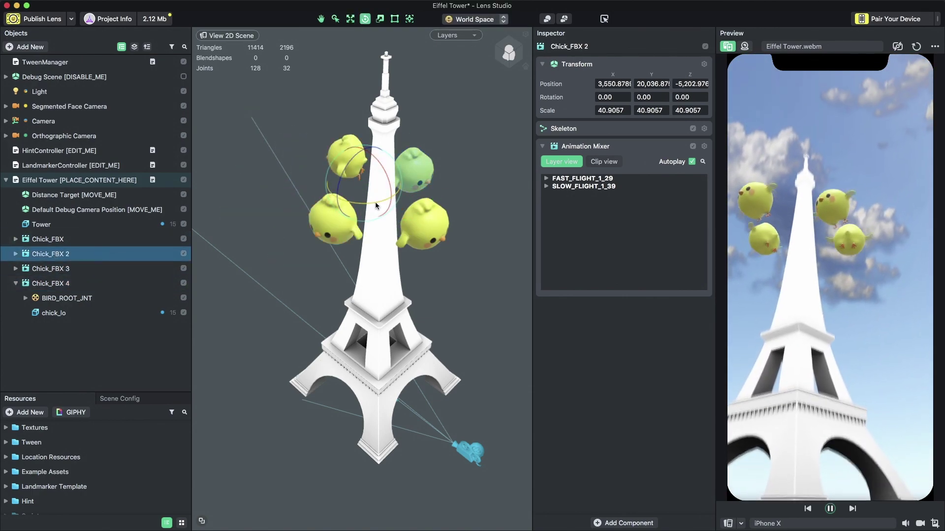
left_click_drag(390, 200, 427, 363)
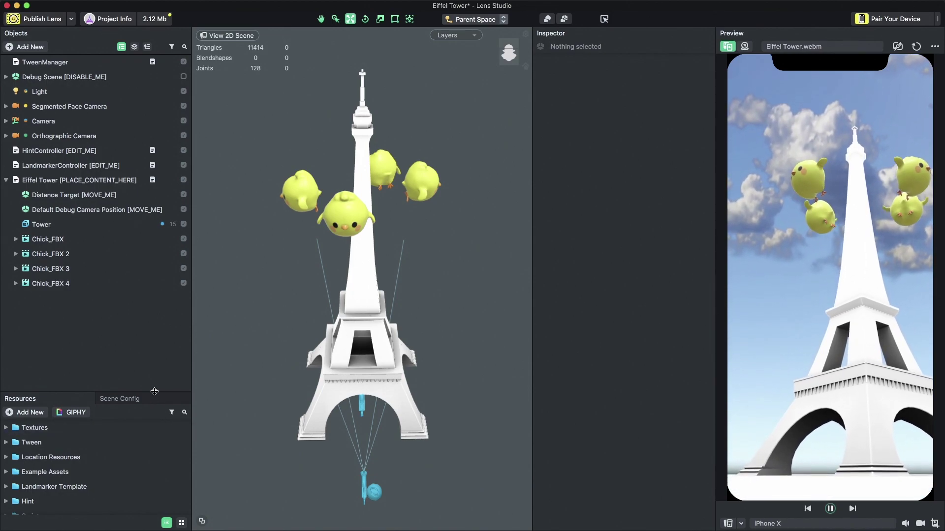
Set the LandmarkerController [EDIT_ME] Building Mode to Semi-transparent
left_click(105, 167)
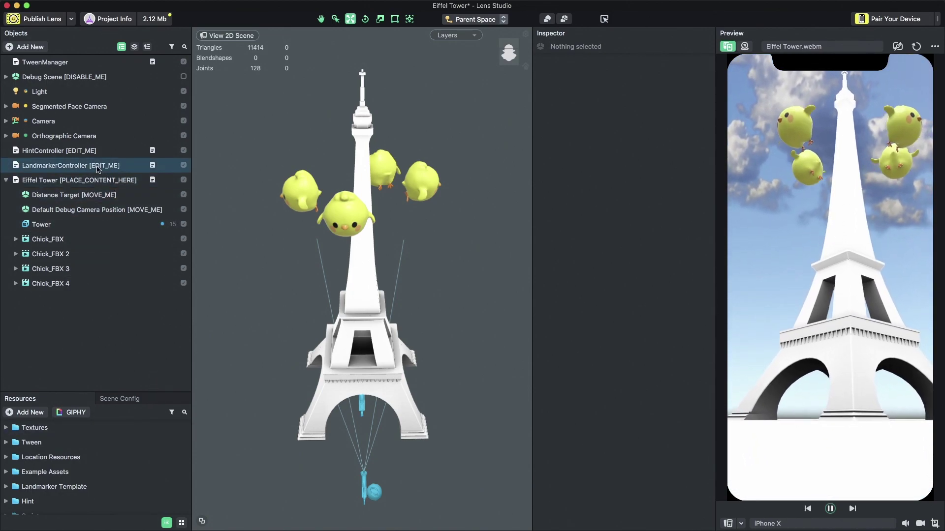
left_click(6, 180)
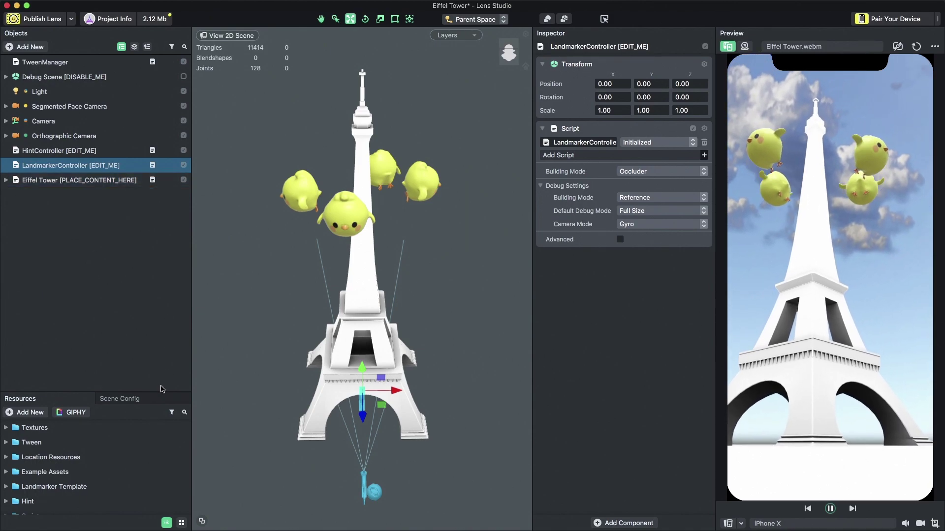
left_click_drag(160, 391, 150, 329)
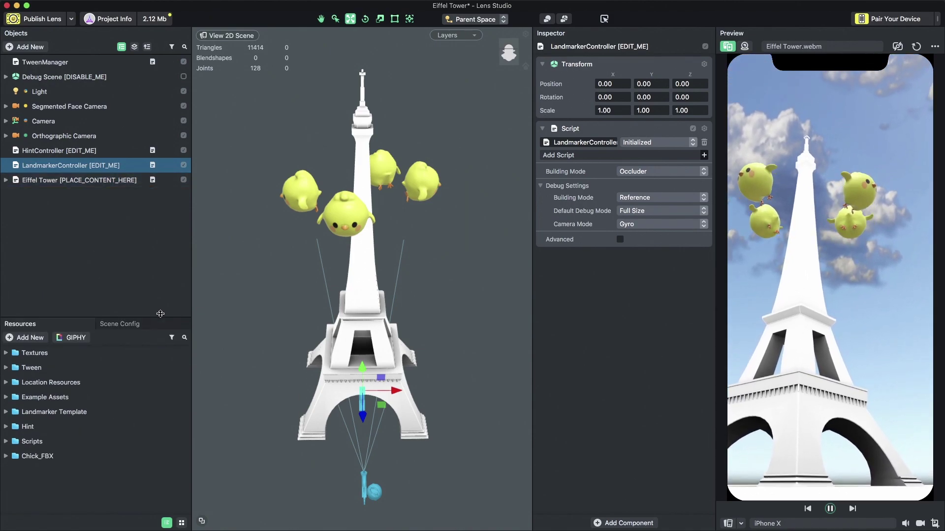
left_click(646, 172)
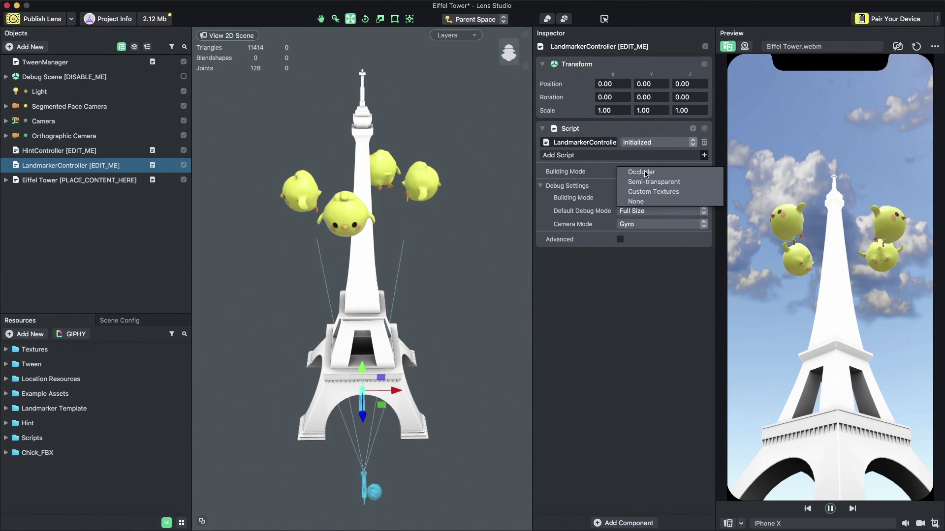
left_click(646, 172)
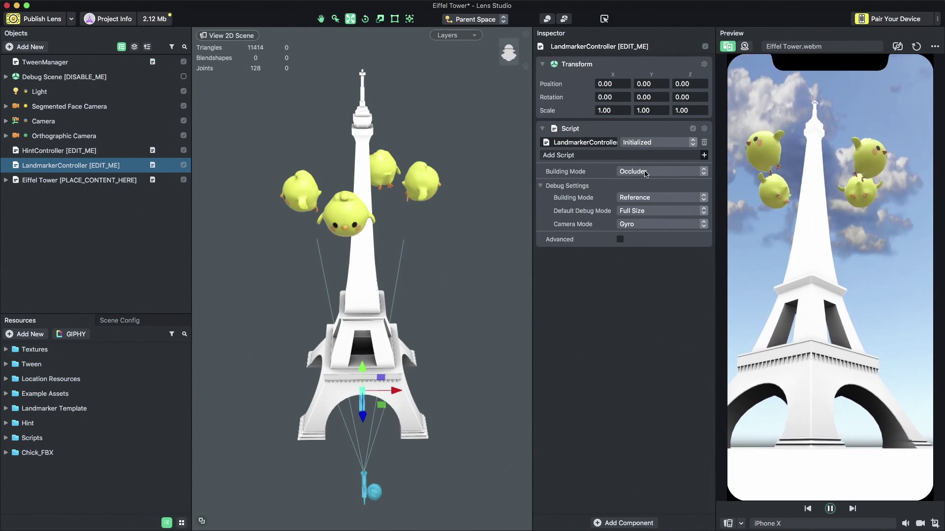
left_click(646, 172)
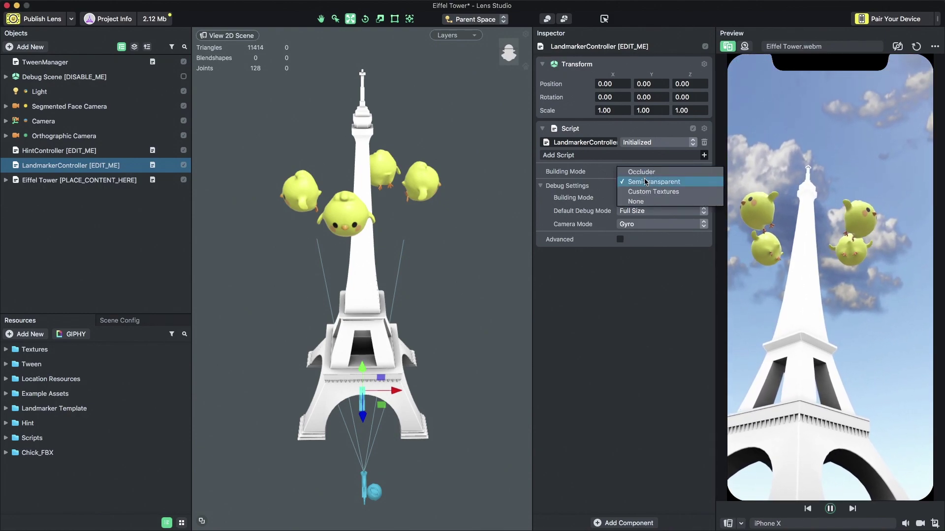
left_click(633, 179)
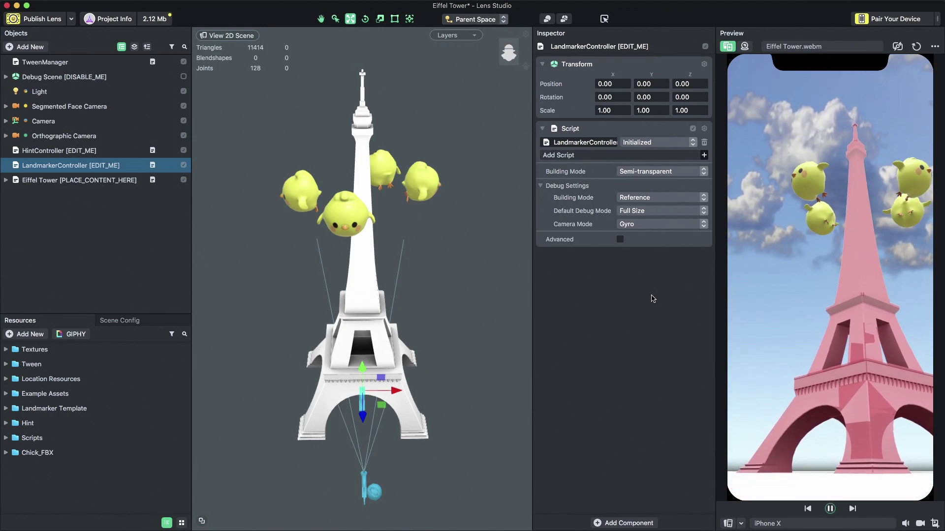
Switch Building Mode to Custom Textures, import tower_rainbow.jpg, and search new resources for PBR
left_click(679, 171)
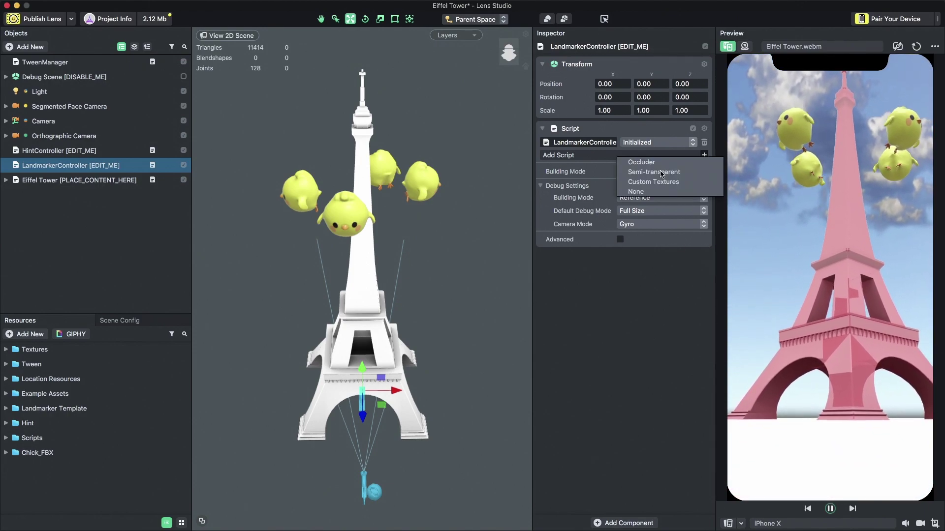
left_click(650, 182)
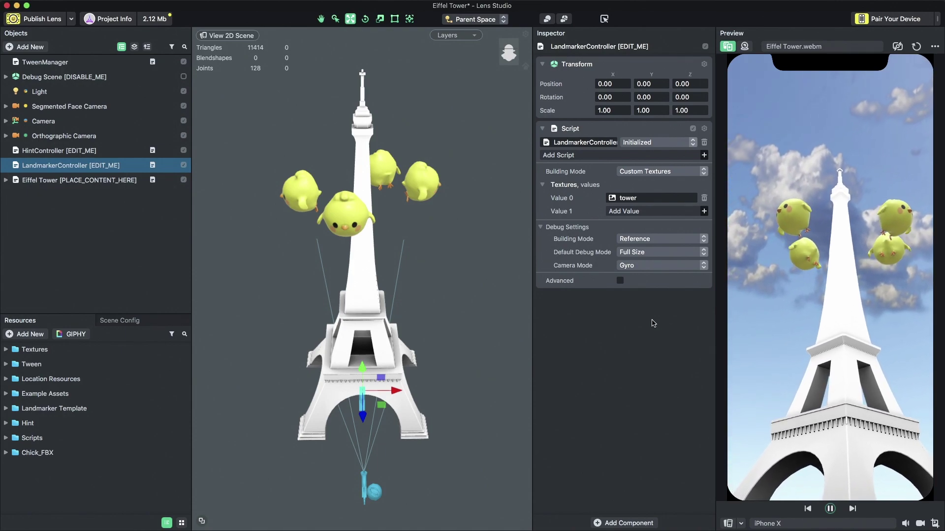
key("super+Tab")
left_click_drag(565, 305, 670, 202)
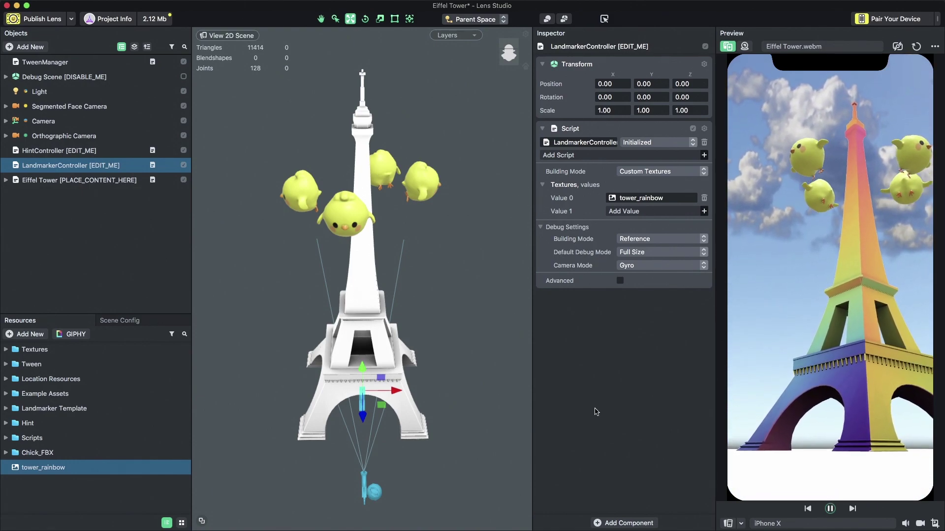
left_click(25, 335)
type("pbr")
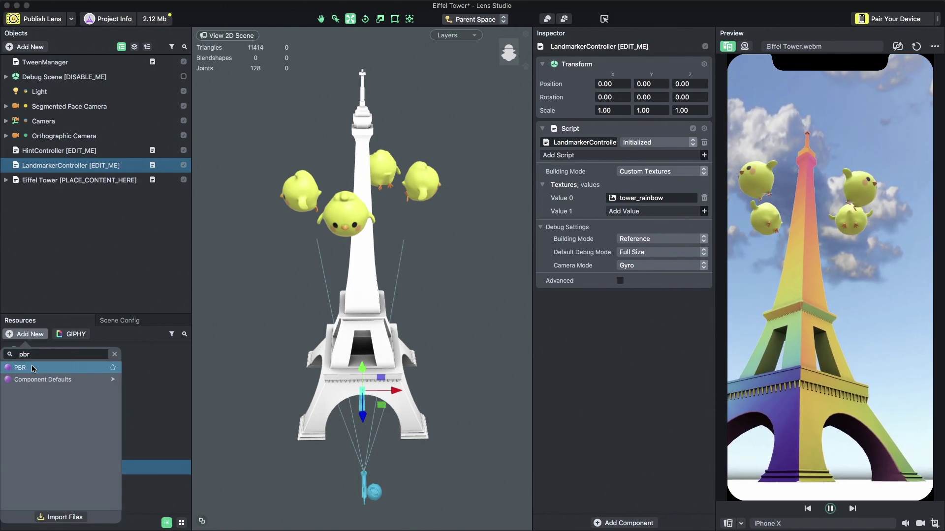
Create a PBR material, assign it to the Tower mesh, and set tower_rainbow as Base Texture
left_click(32, 368)
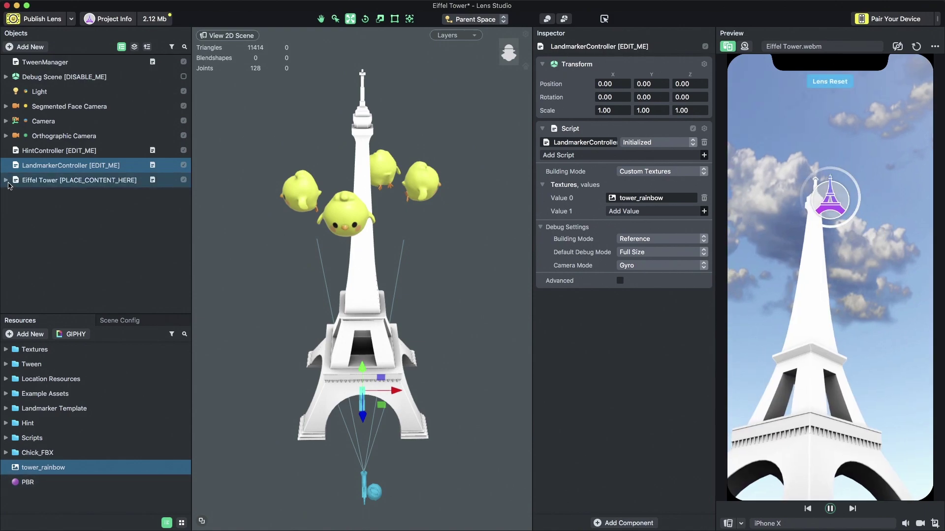
left_click(7, 180)
left_click(44, 225)
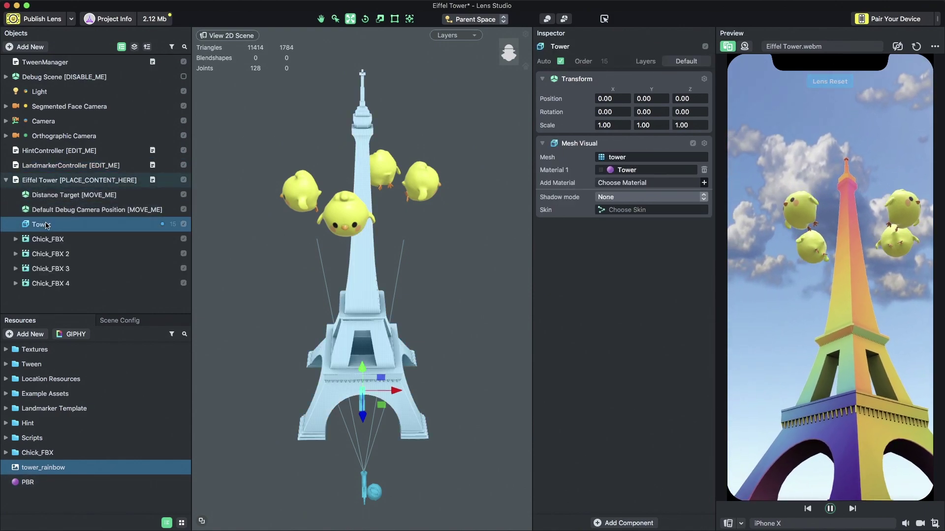
left_click_drag(27, 482, 638, 170)
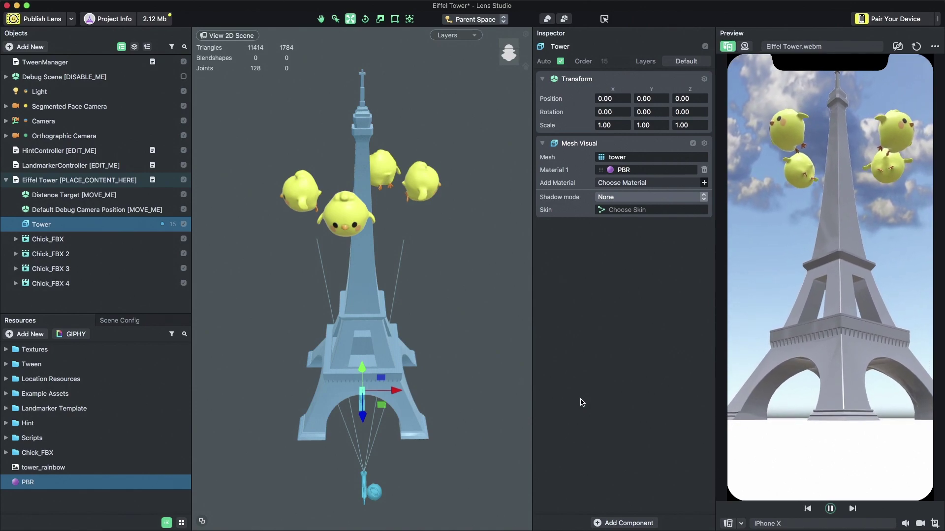
left_click(69, 497)
left_click(52, 487)
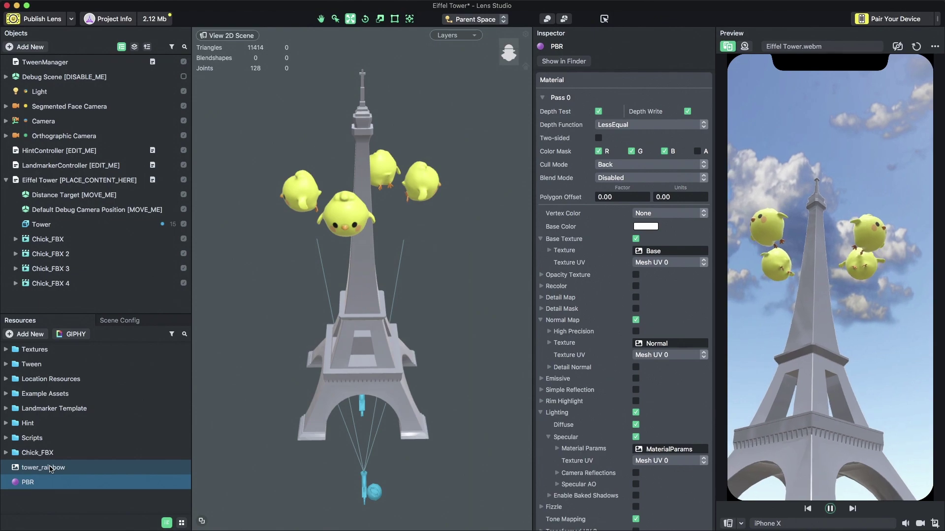
left_click_drag(51, 469, 664, 249)
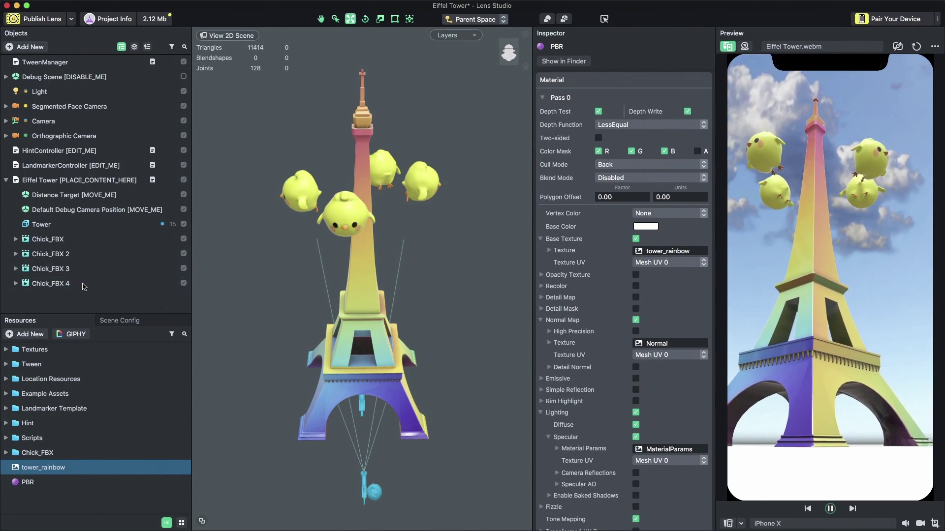
For HintController, search GIPHY for 'eiffel' and add the sparkly Eiffel sticker as a resource
left_click(96, 152)
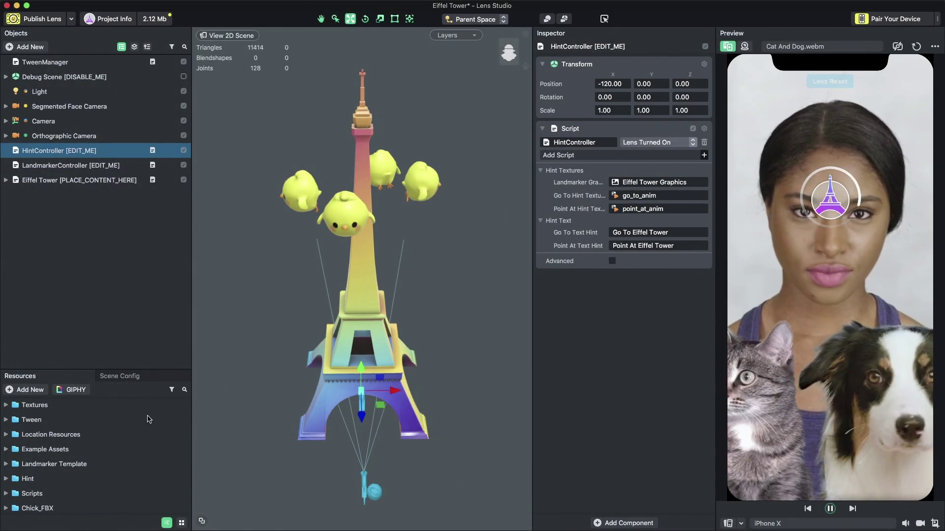
left_click(72, 389)
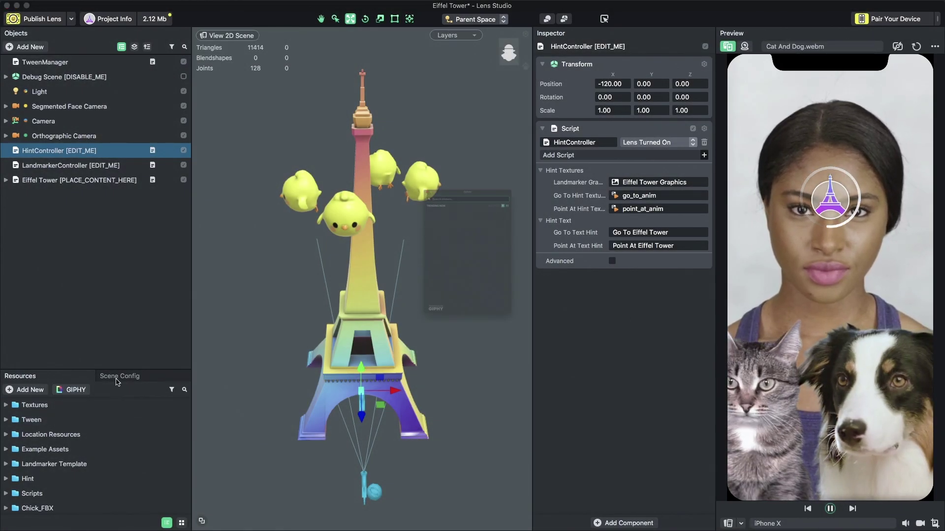
type("eiffel")
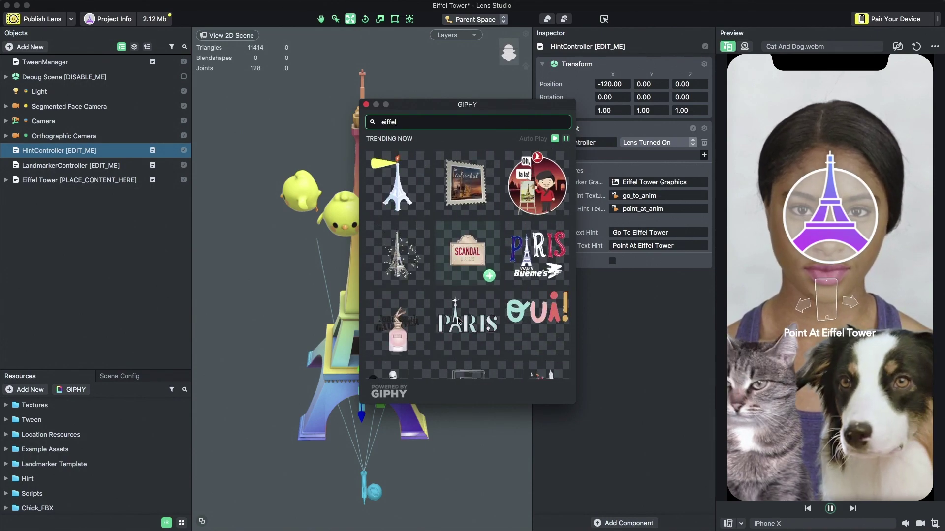
left_click(420, 268)
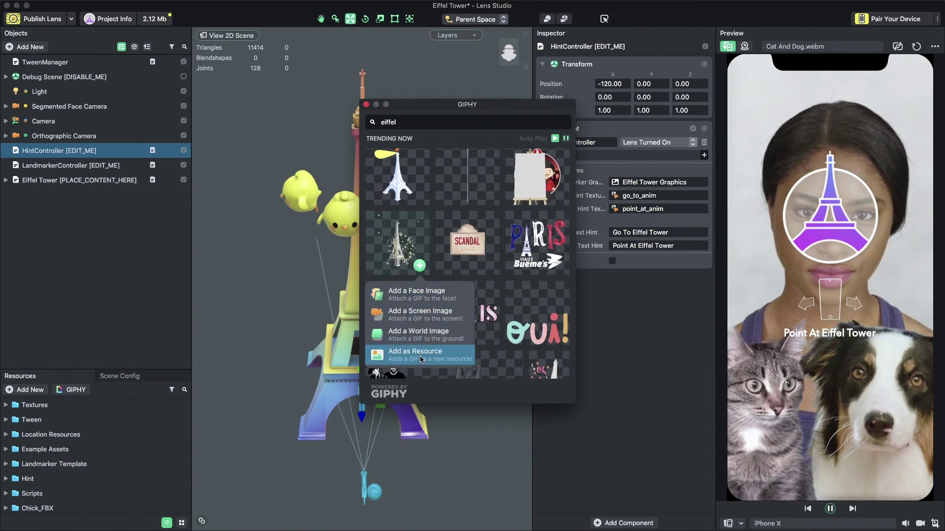
left_click(414, 352)
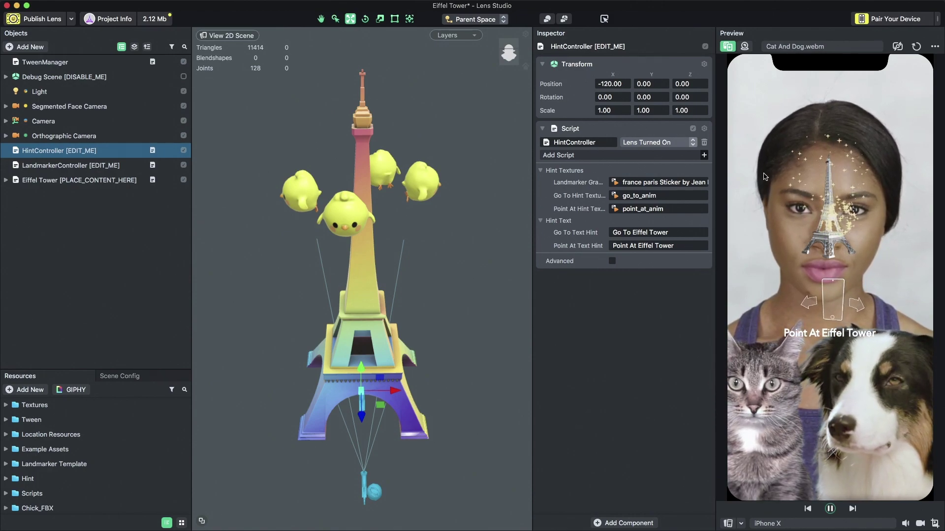
Switch the preview video to Image Marker Wall.webm
left_click(824, 50)
scroll(839, 186, "down", 5)
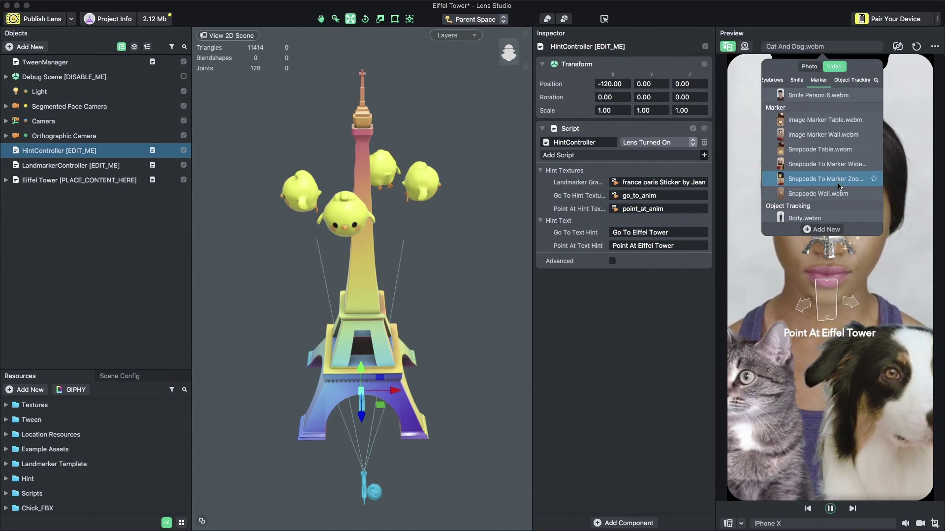
scroll(838, 143, "up", 1)
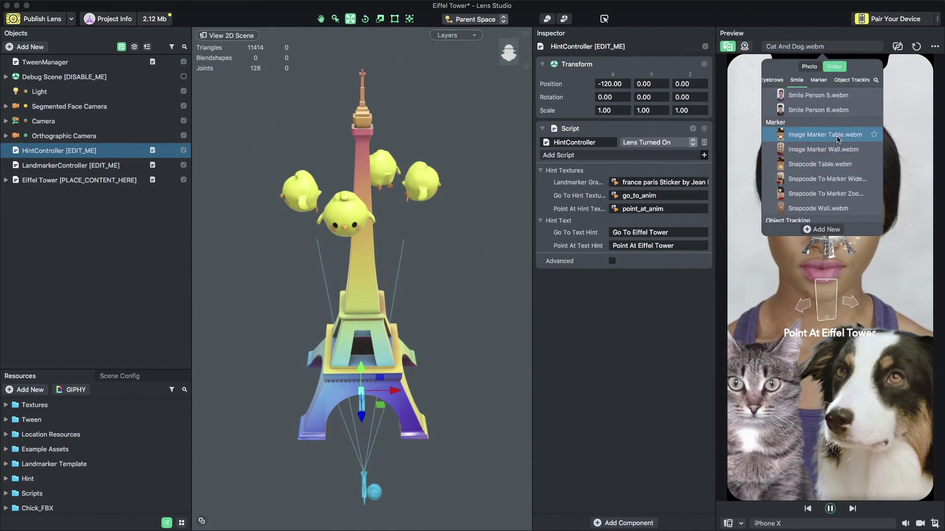
left_click(835, 149)
left_click(884, 289)
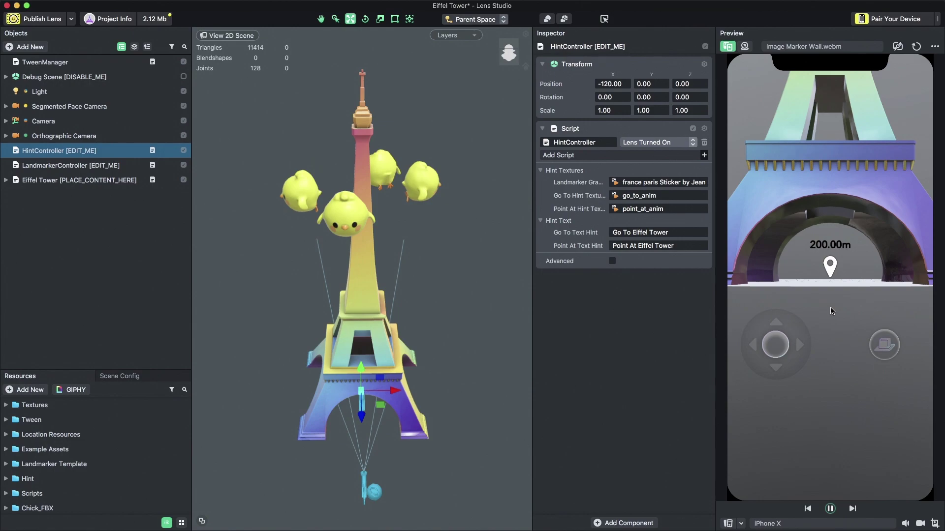
Select LandmarkerController and back the preview camera away from the tower
left_click(105, 180)
key("Up")
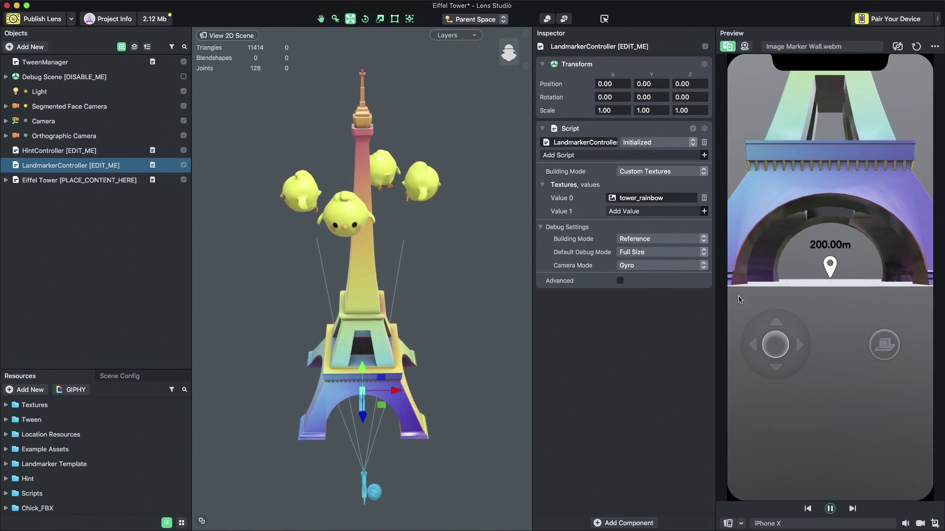
left_click_drag(776, 336, 779, 363)
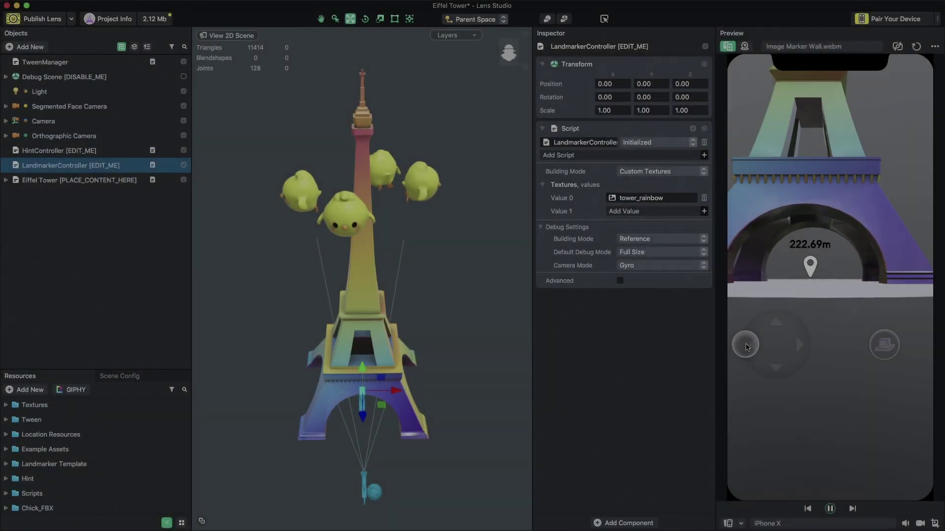
Set Camera Mode to Look At Distance Target and raise Distance Target to the tower's tip
left_click_drag(746, 347, 800, 358)
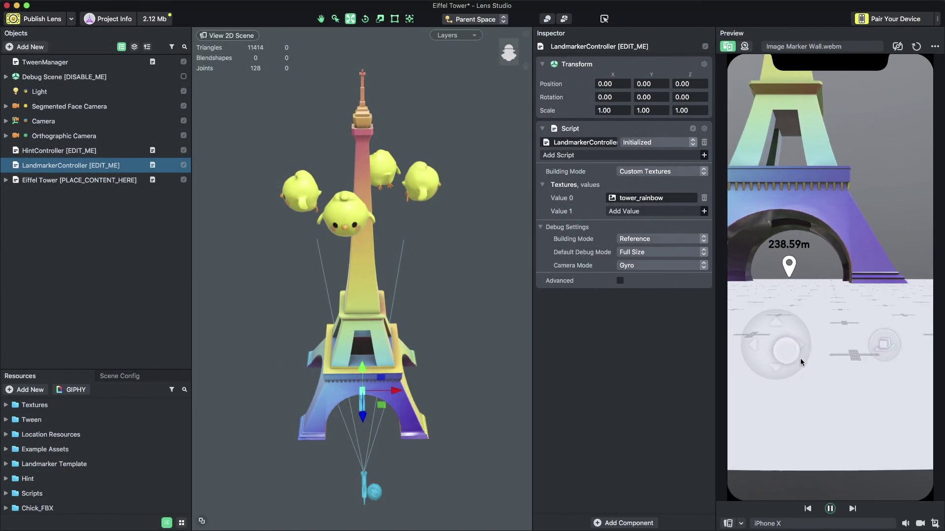
left_click(645, 265)
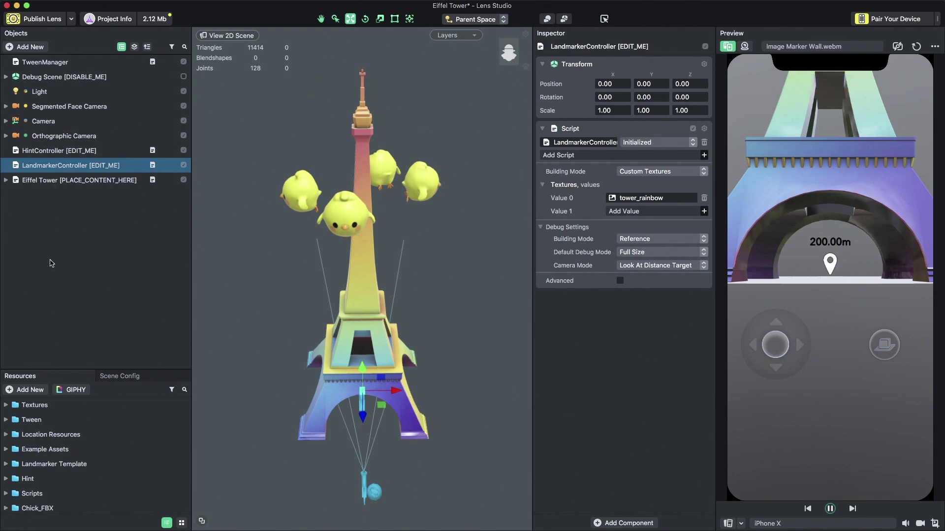
left_click(5, 181)
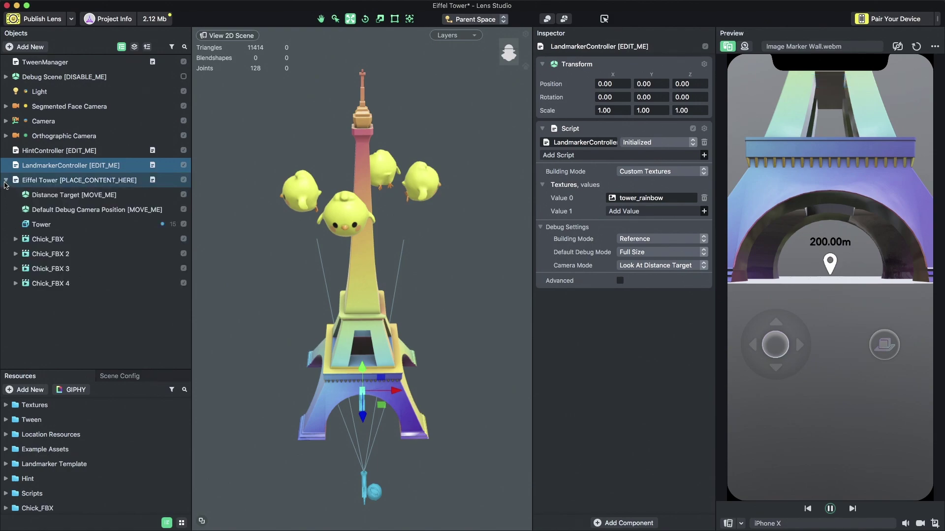
left_click(55, 195)
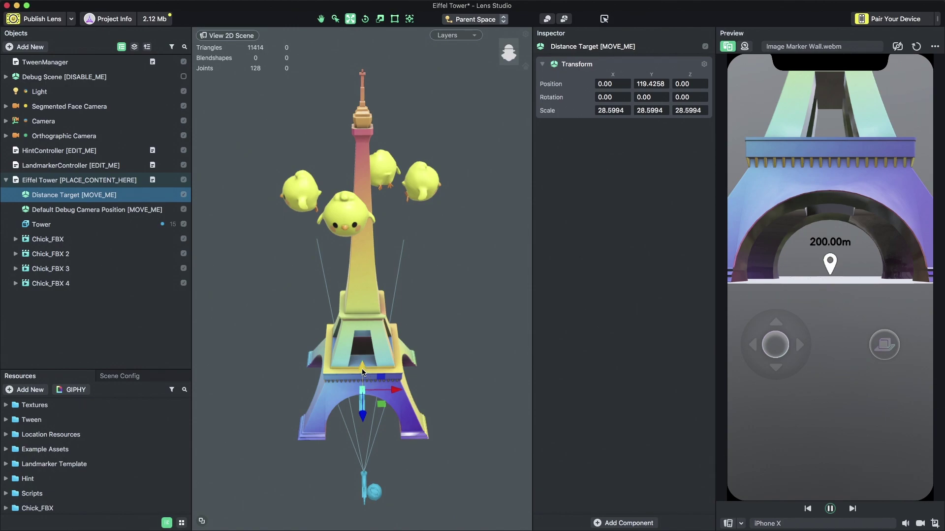
left_click_drag(362, 373, 363, 206)
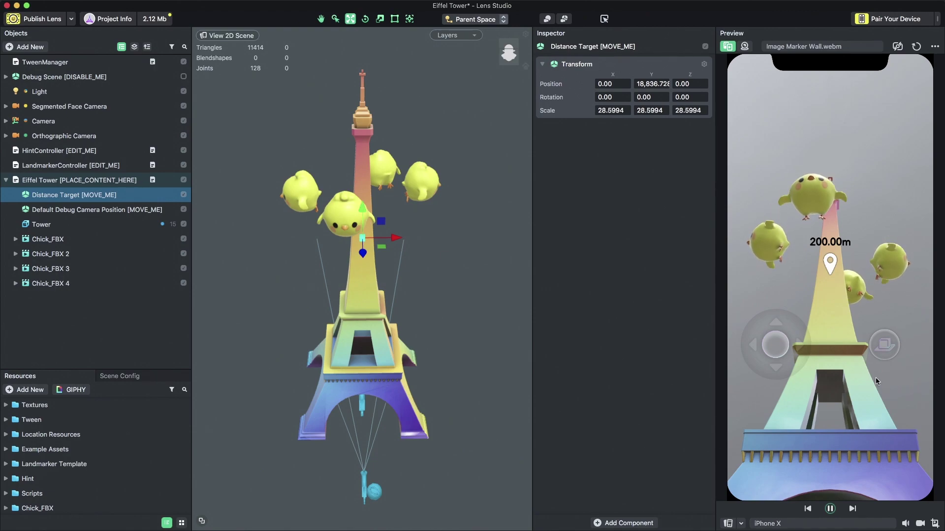
left_click_drag(789, 354, 827, 387)
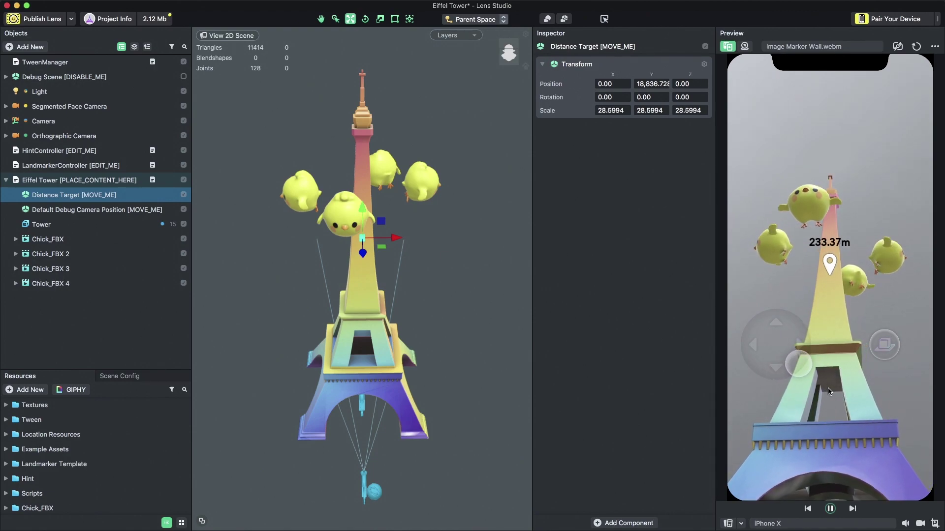
Raise Default Debug Camera Position to a Y of about 8,701.29
left_click(93, 210)
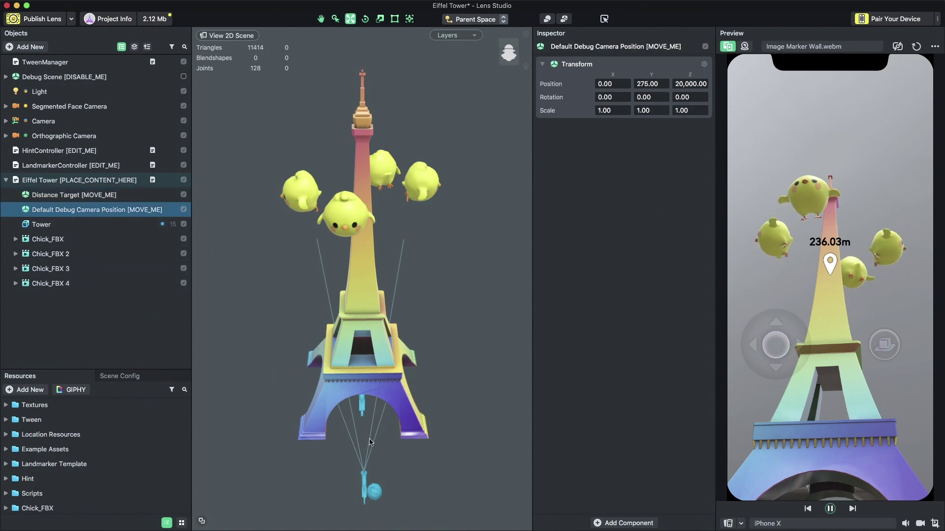
scroll(370, 442, "down", 3)
scroll(366, 483, "up", 3)
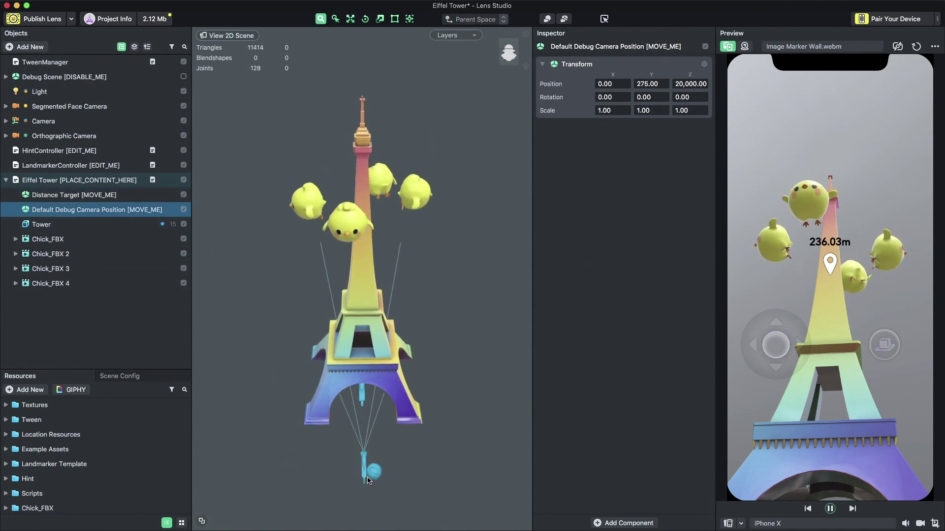
scroll(367, 482, "down", 3)
scroll(369, 479, "up", 3)
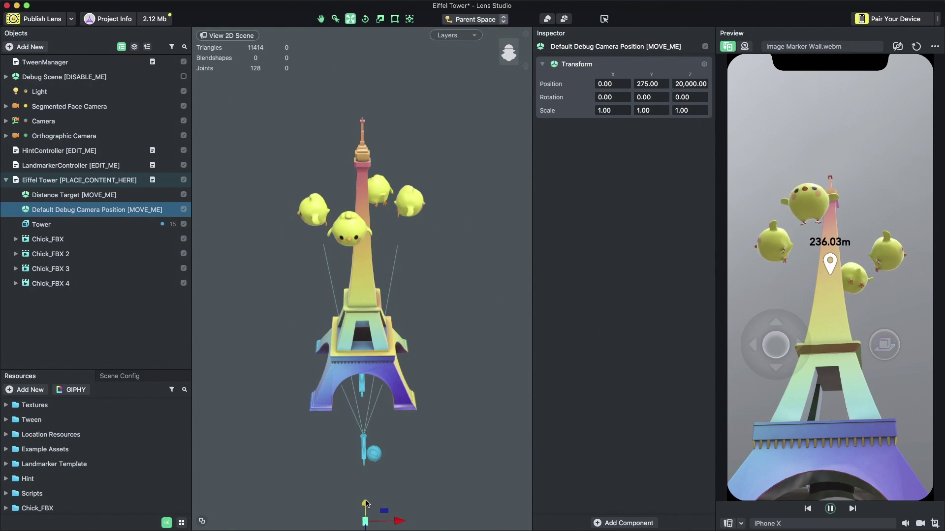
left_click_drag(367, 505, 772, 380)
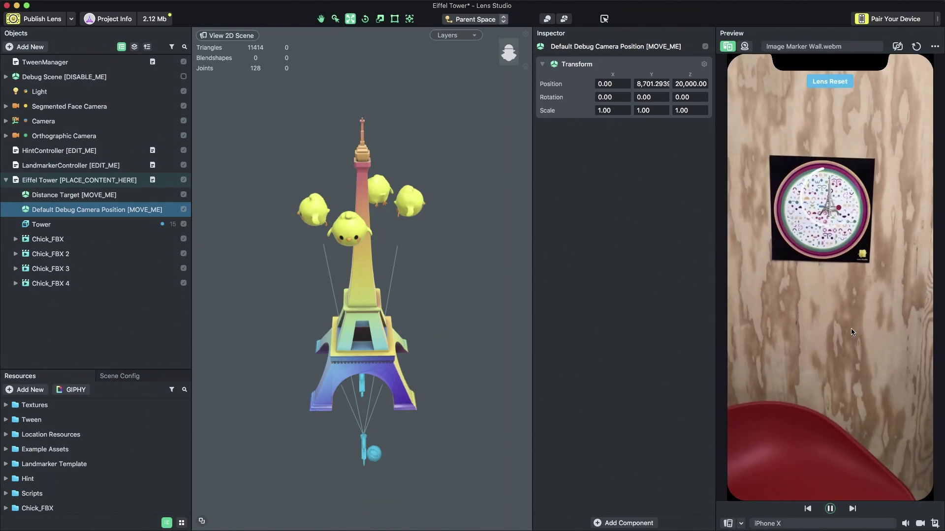
mouse_move(777, 376)
left_mouse_down()
mouse_move(784, 402)
mouse_move(743, 402)
left_mouse_up()
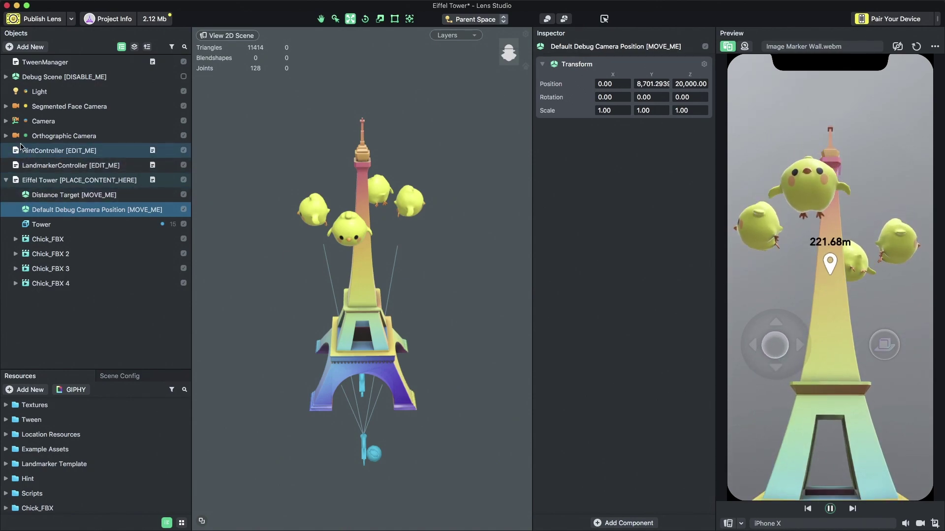
Set the NavigationUI Controller's Move Speed to 40 and test the faster movement in the preview
double_click(19, 136)
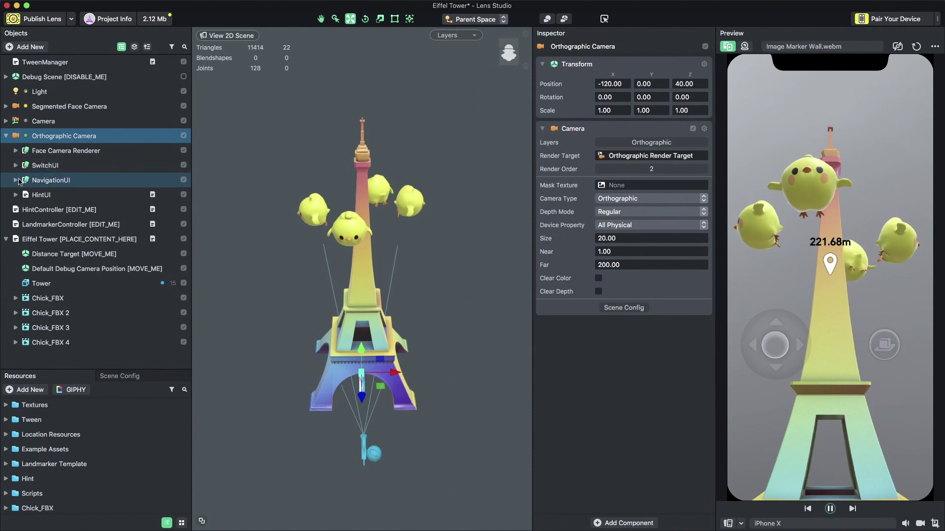
left_click(17, 180)
left_click(76, 239)
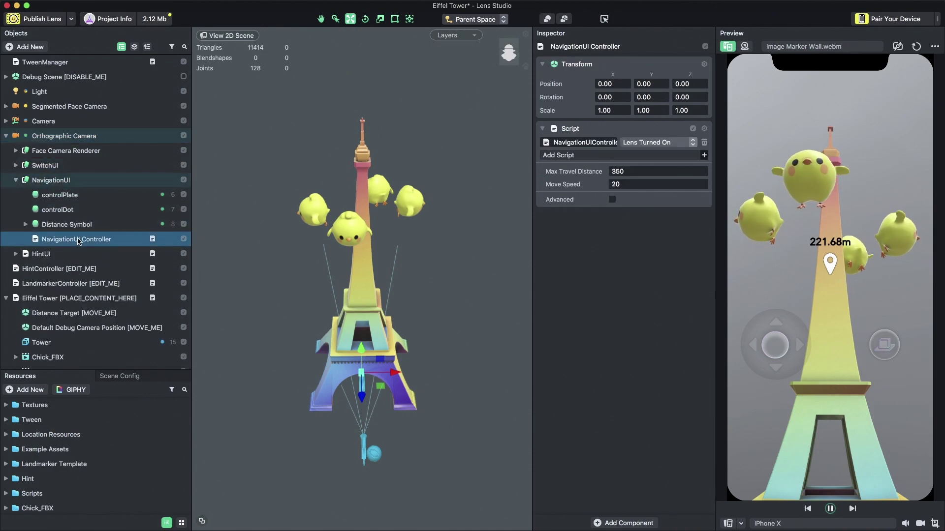
left_click(614, 184)
type("40")
key("Return")
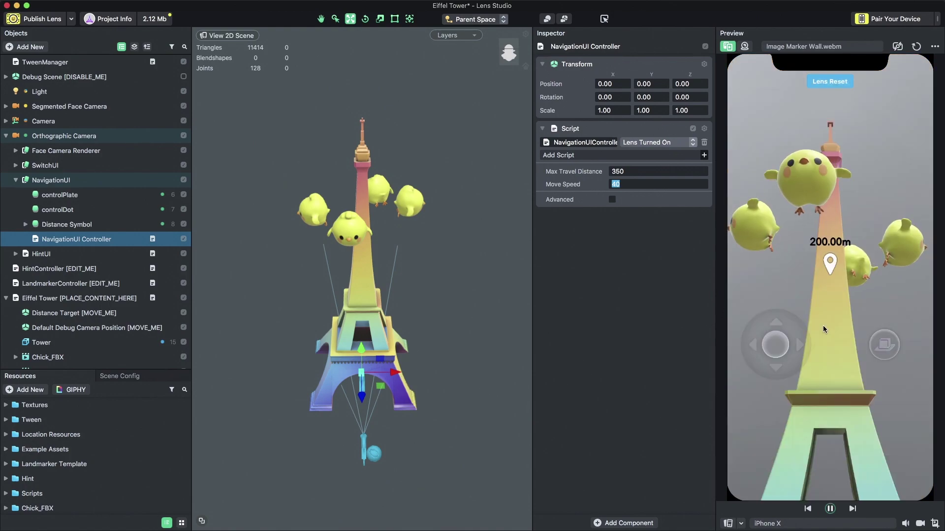
left_click_drag(775, 345, 725, 395)
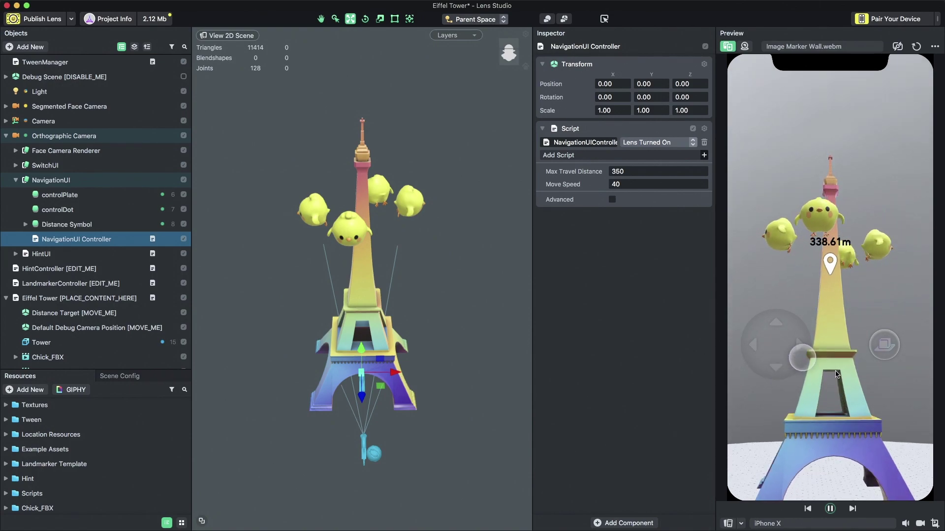
Change the LandmarkerController's Default Debug Mode from Full Size to Birds Eye
left_click(69, 283)
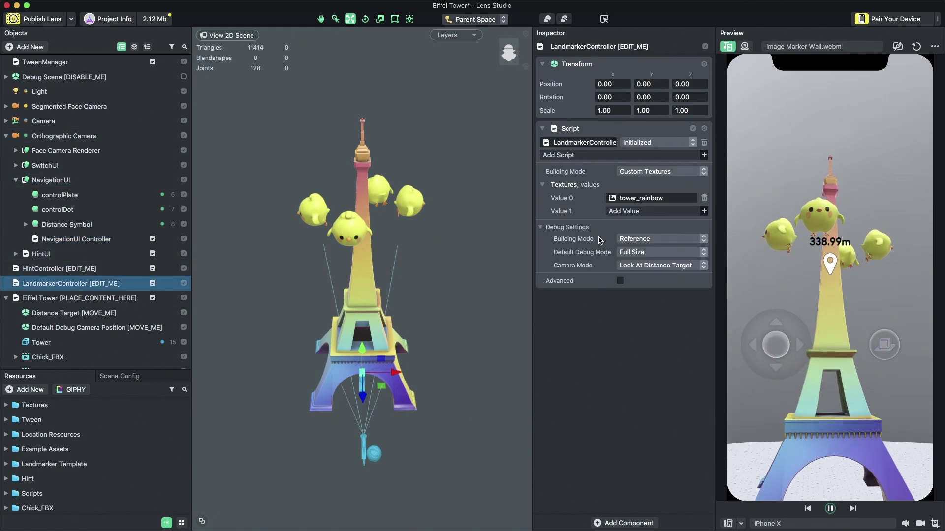
left_click(634, 251)
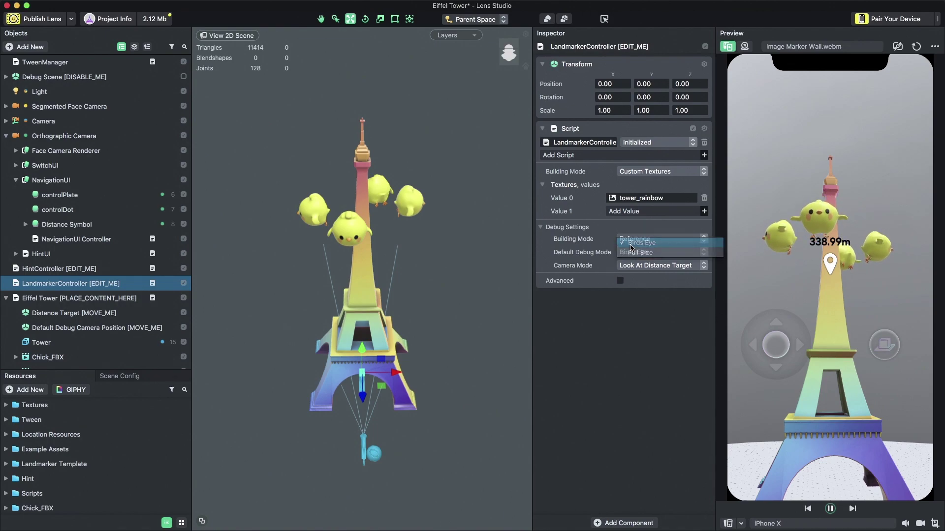
left_click(640, 243)
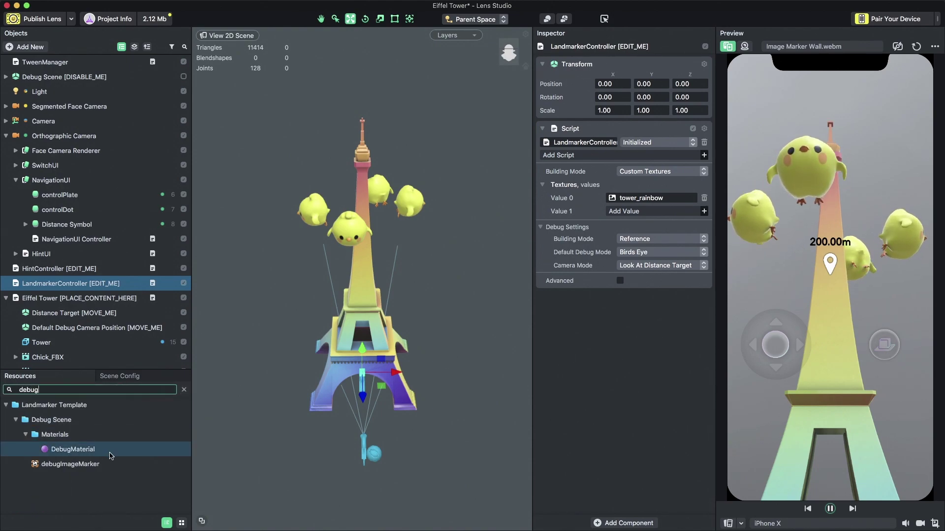
View the debugImageMarker resource's 400x400 marker image with Marker Height 15.00
left_click(110, 464)
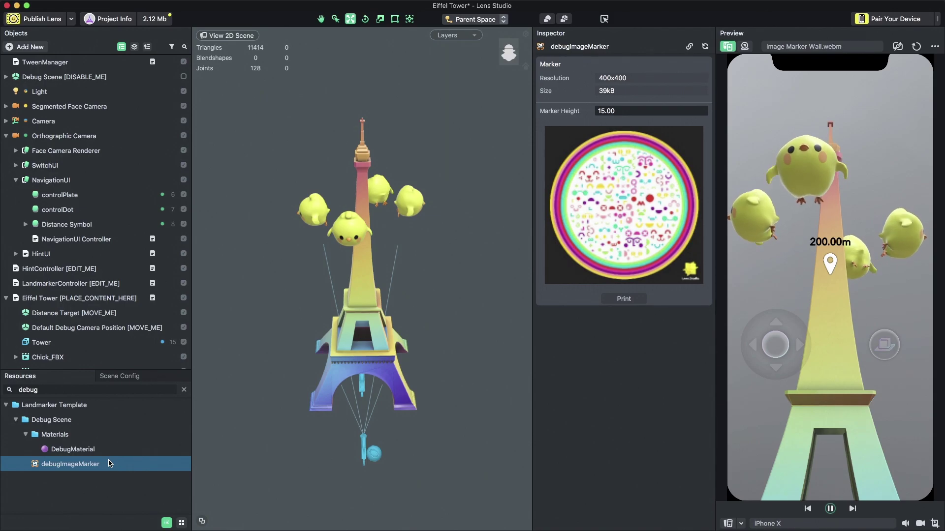